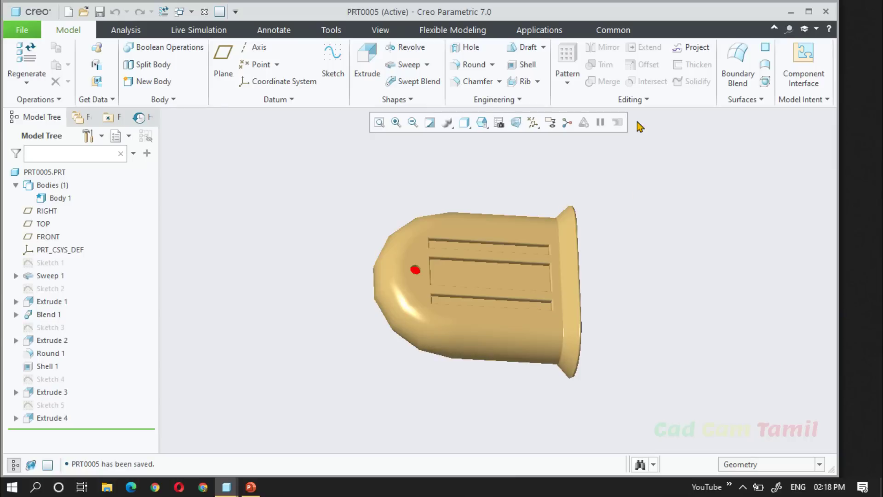
Step: Turn on the display of all datum features in the model view
click(644, 102)
click(531, 124)
click(537, 137)
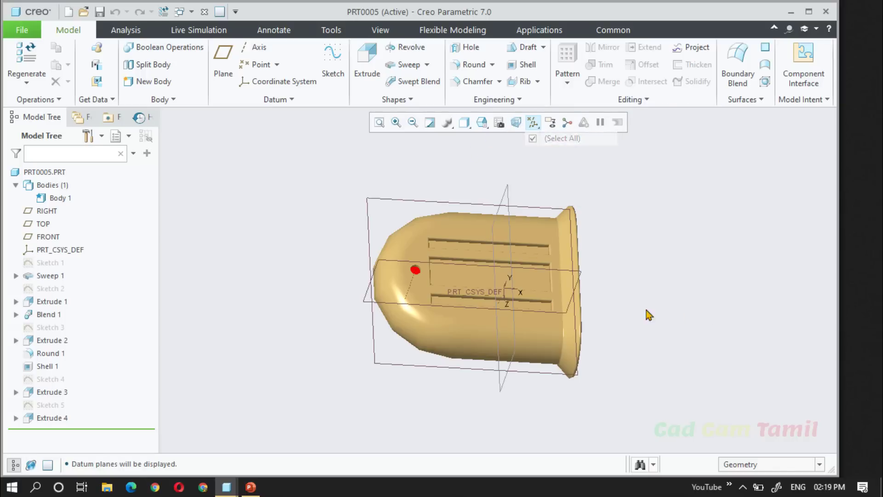
Step: Create a datum plane offset 100 from the TOP plane, above the body
click(424, 200)
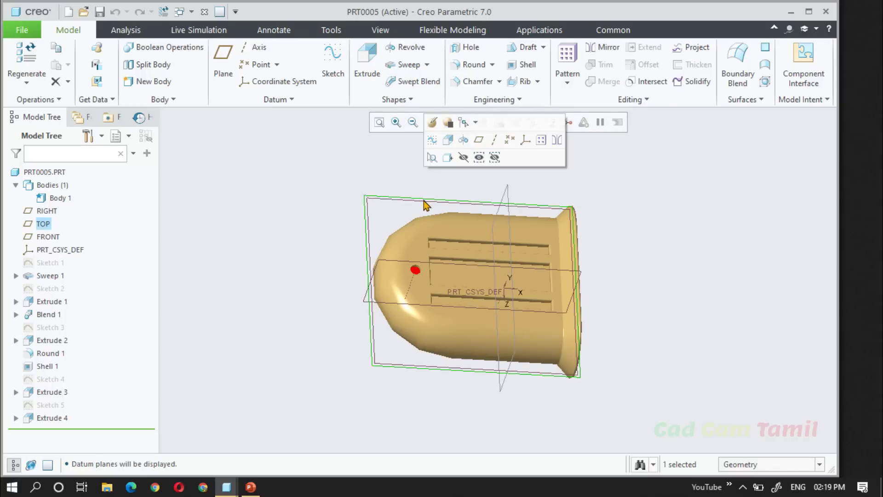
click(479, 140)
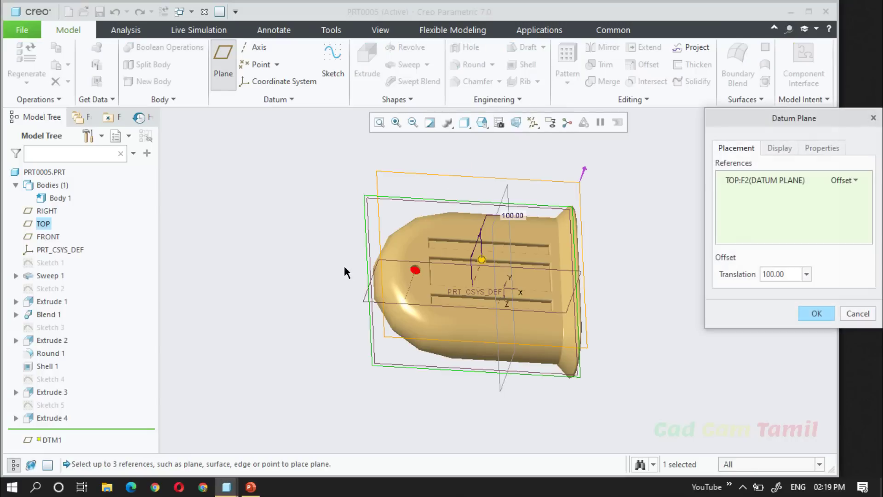
middle_drag(419, 265, 423, 244)
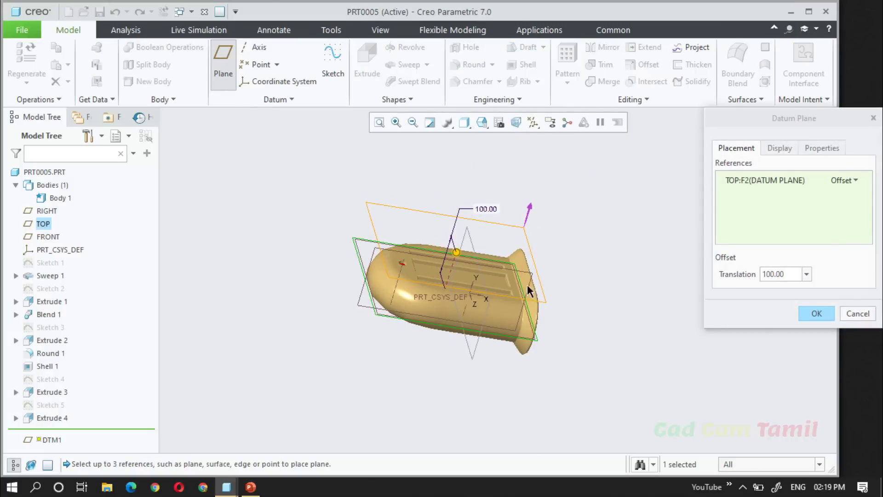
click(814, 314)
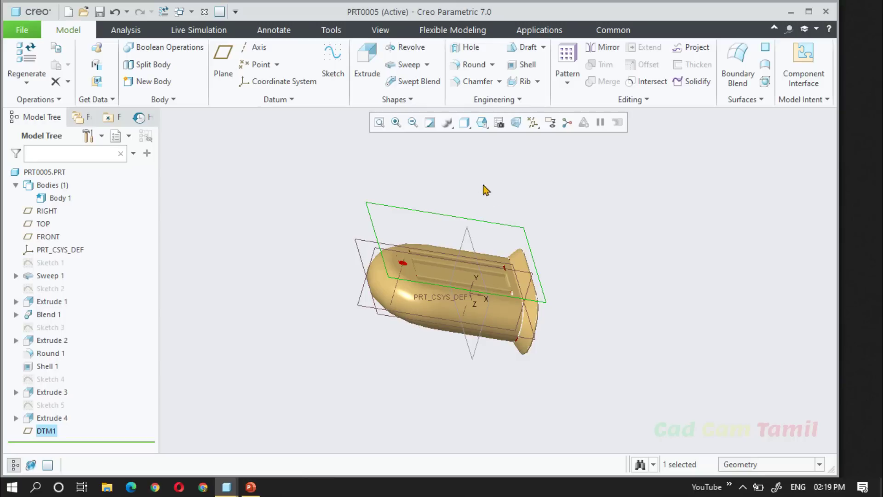
Step: Start a sketch on the new offset plane and draw a tall rectangle about 116 by 369 across the body
click(333, 65)
click(558, 122)
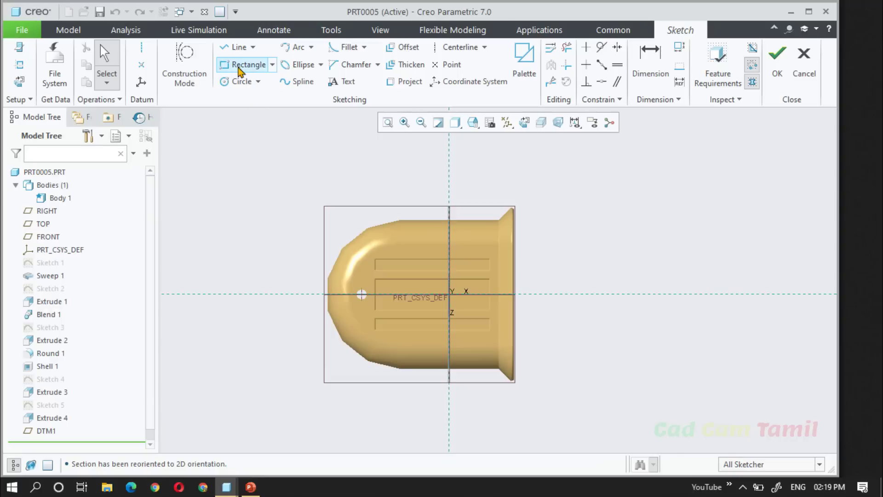
click(244, 64)
click(413, 208)
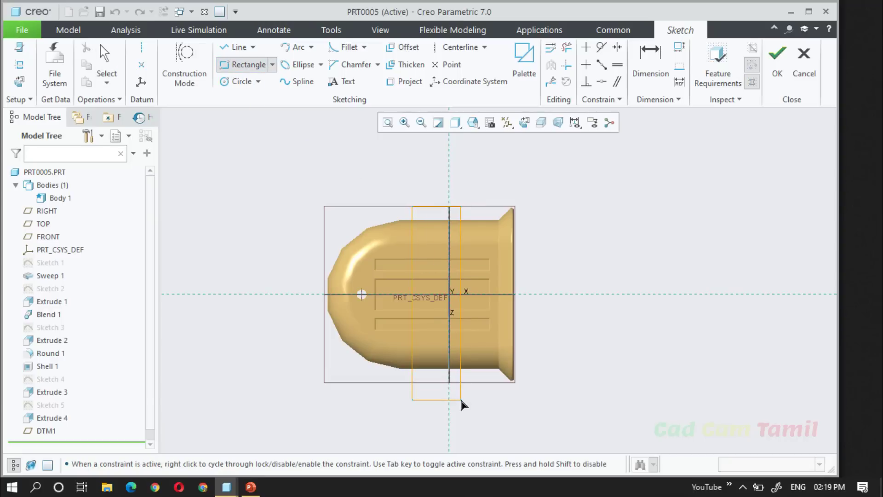
click(470, 390)
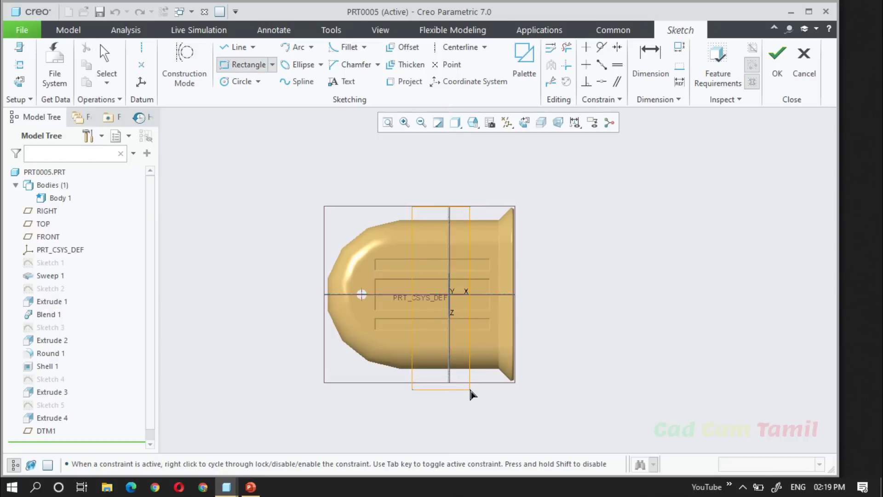
middle_click(639, 343)
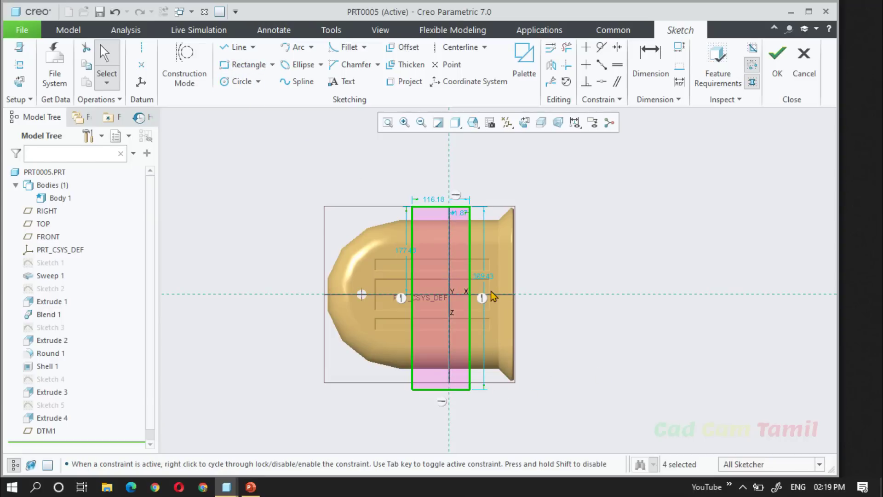
Step: Set the rectangle's height to 350 and its upper edge 175 from the horizontal reference
double_click(489, 280)
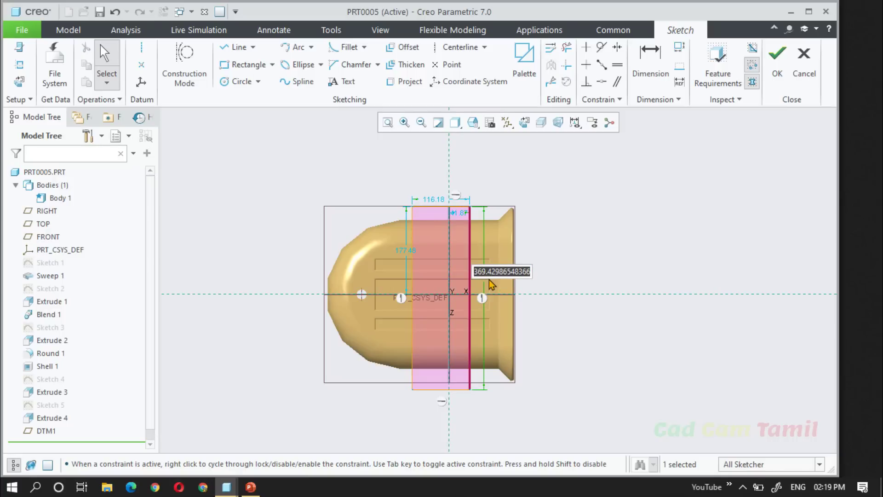
text(350)
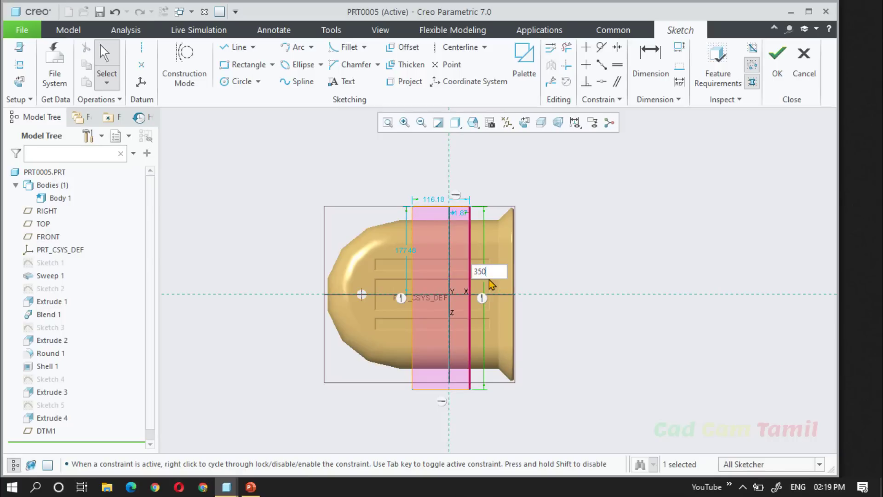
key(Return)
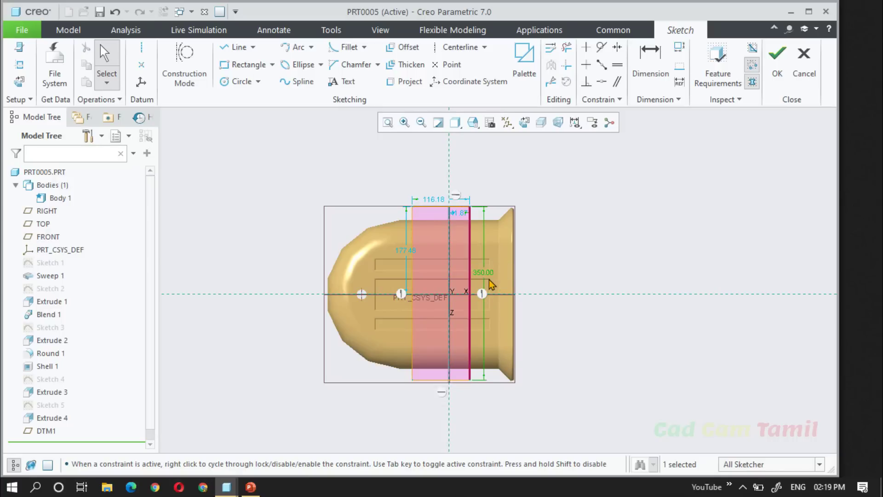
double_click(412, 254)
text(175)
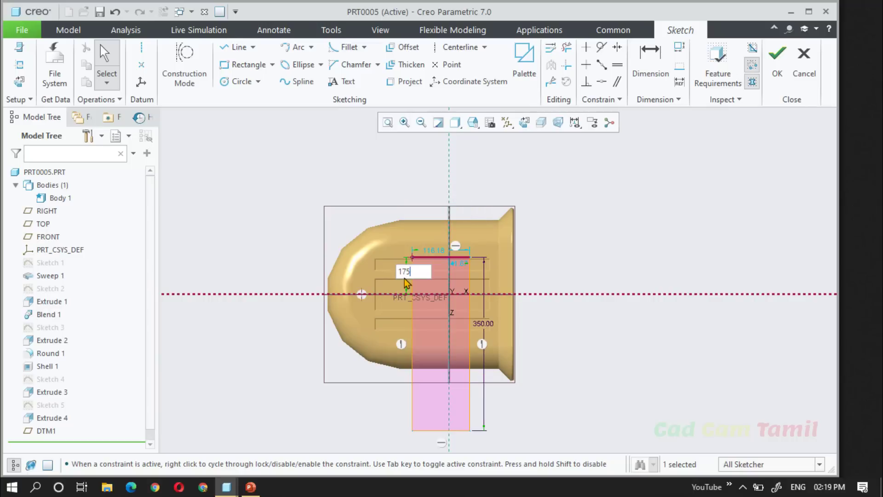
key(Return)
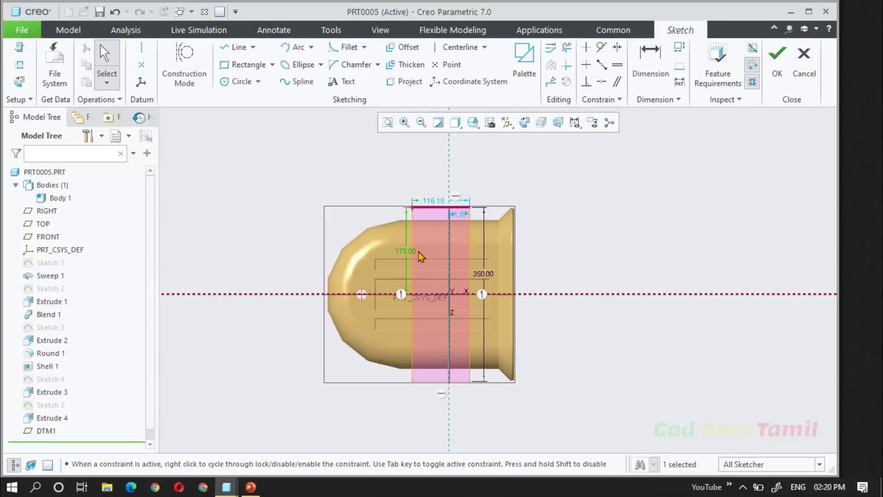
Step: Set the rectangle's width to 120 and its flange-side edge 50 from the vertical reference, and finish the sketch
double_click(429, 204)
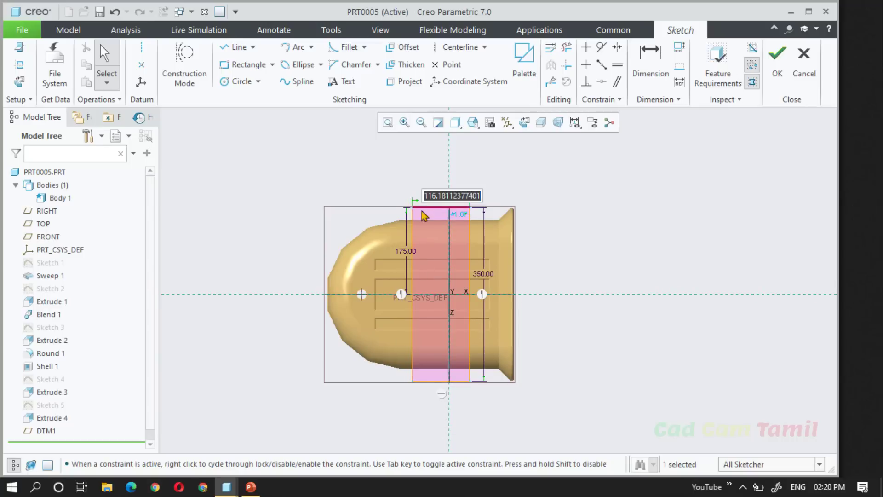
text(120)
key(Return)
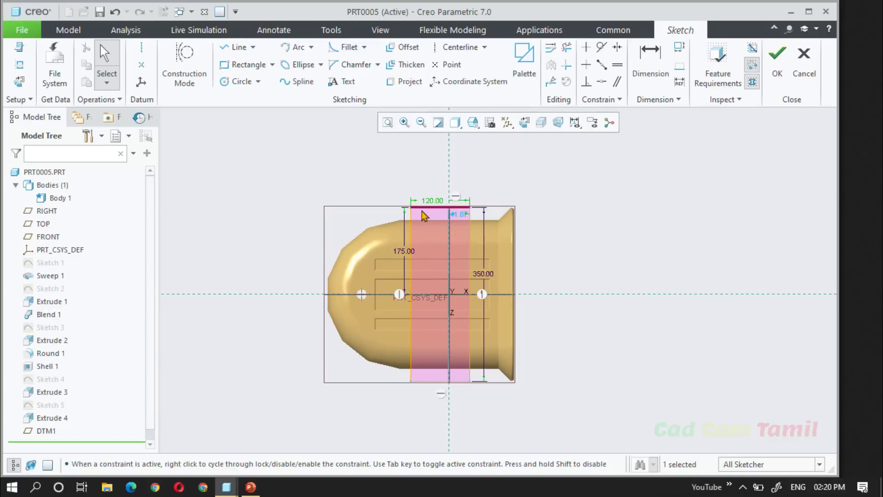
double_click(462, 215)
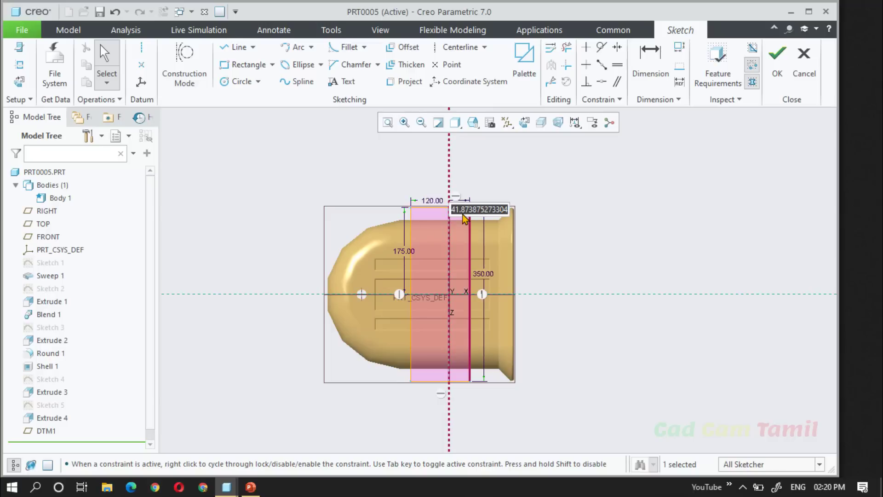
text(50)
key(Return)
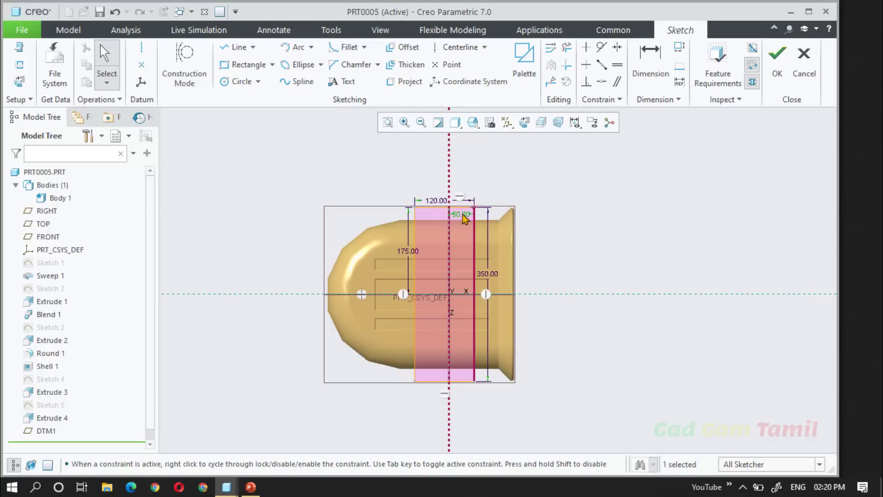
click(784, 90)
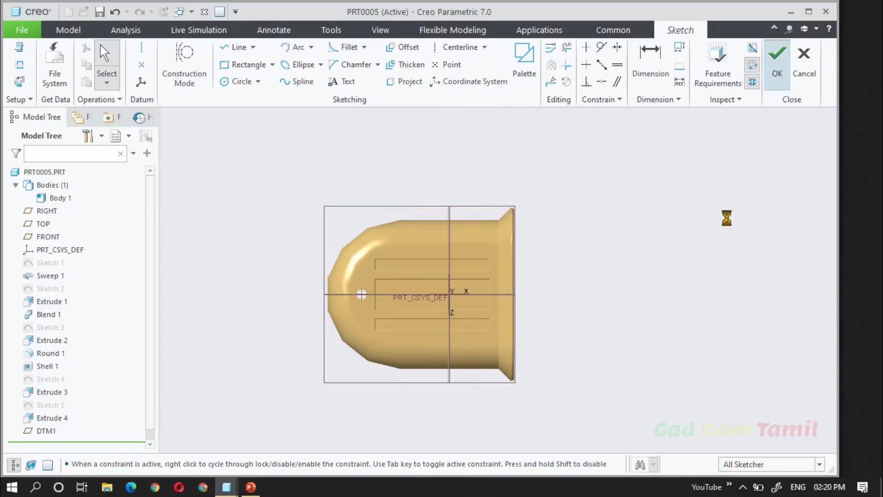
Step: Hide all datum features in the model view
mouse_move(606, 344)
middle_down()
mouse_move(643, 295)
mouse_move(587, 335)
middle_up()
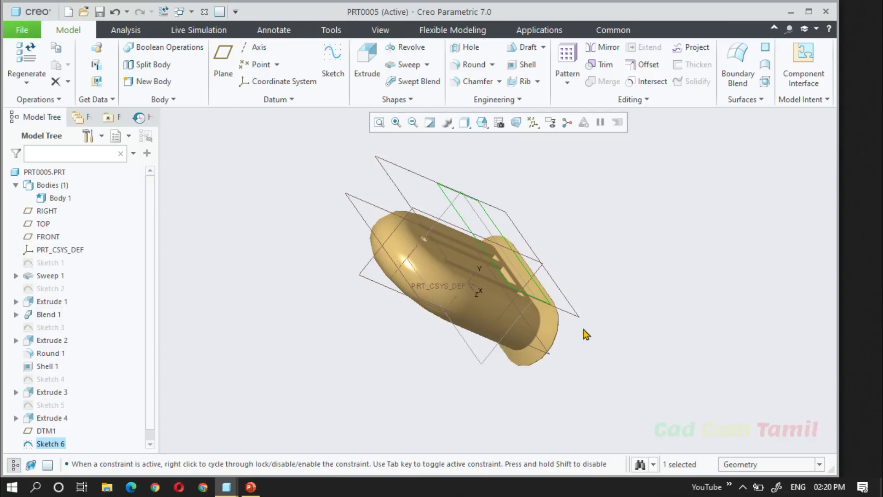
click(532, 122)
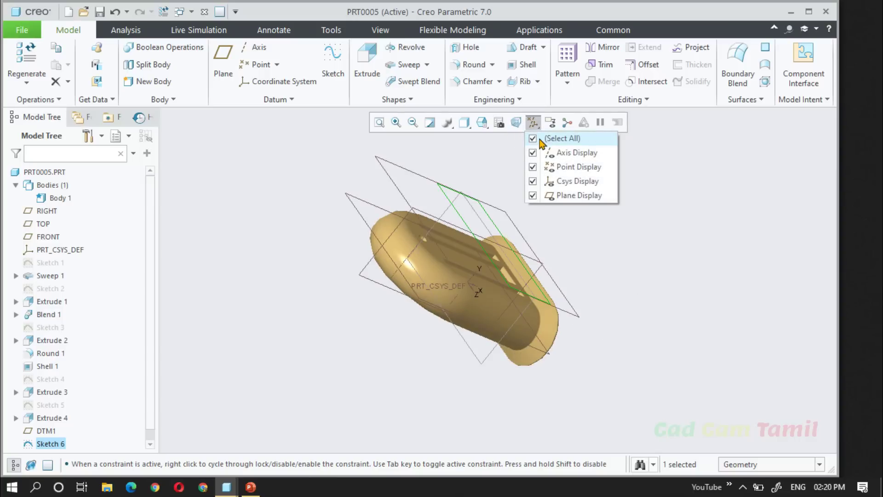
click(547, 138)
mouse_move(616, 324)
middle_down()
mouse_move(573, 227)
mouse_move(566, 223)
mouse_move(541, 249)
middle_up()
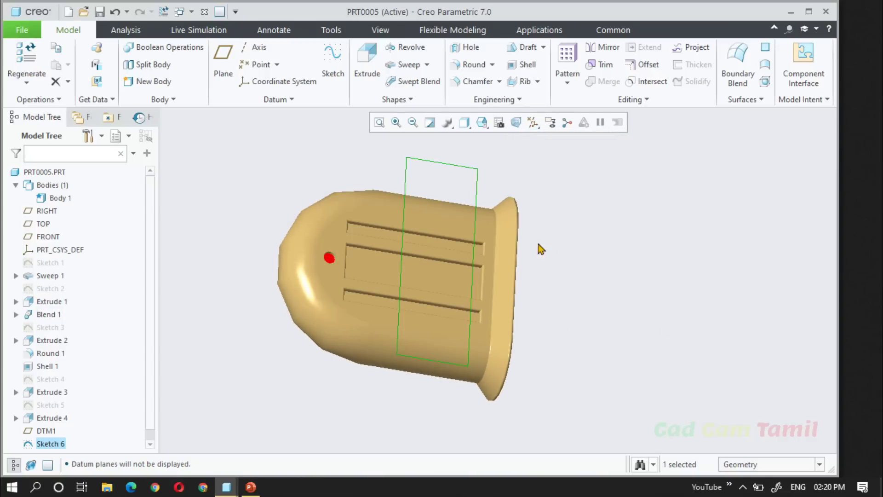
Step: Wrap the sketched rectangle onto the solid body, using the Center origin, and inspect the wrapped curve from several sides
click(657, 102)
click(612, 117)
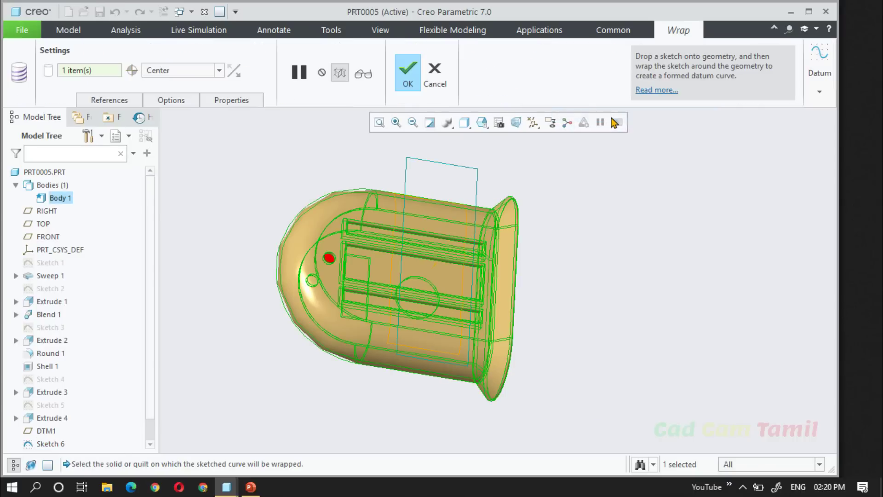
mouse_move(618, 329)
middle_down()
mouse_move(625, 309)
mouse_move(630, 320)
middle_up()
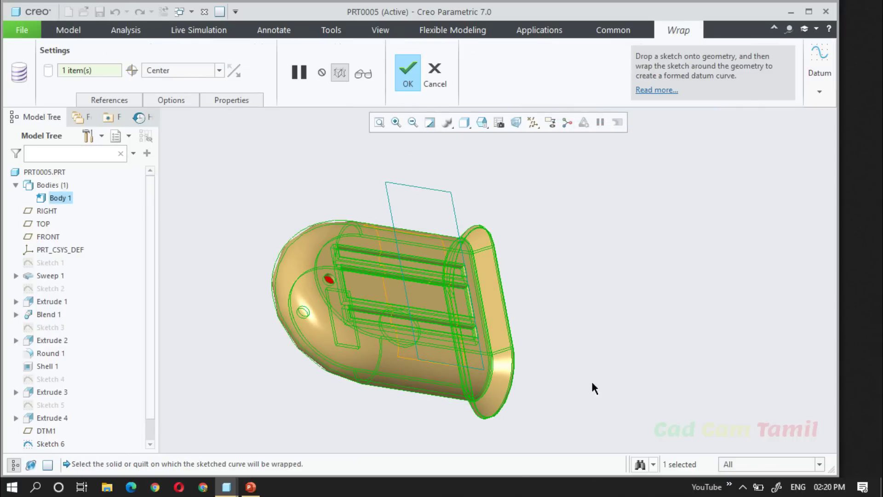
click(412, 83)
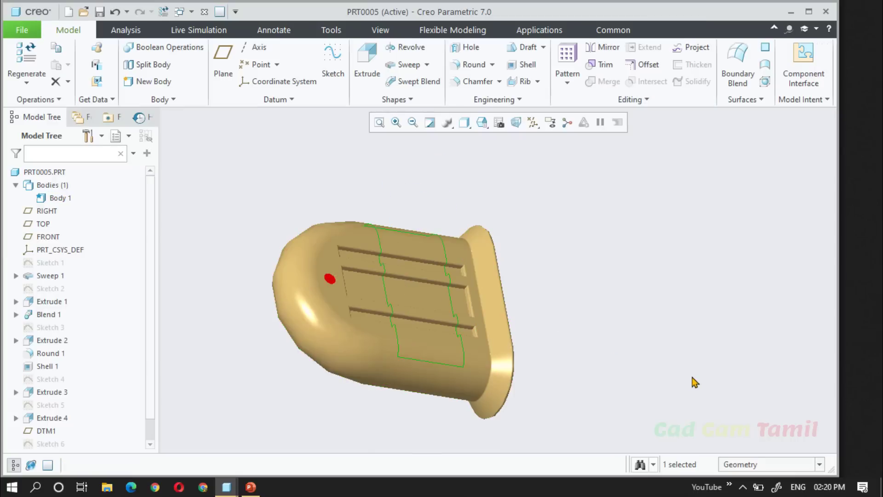
click(629, 330)
middle_drag(569, 370, 473, 364)
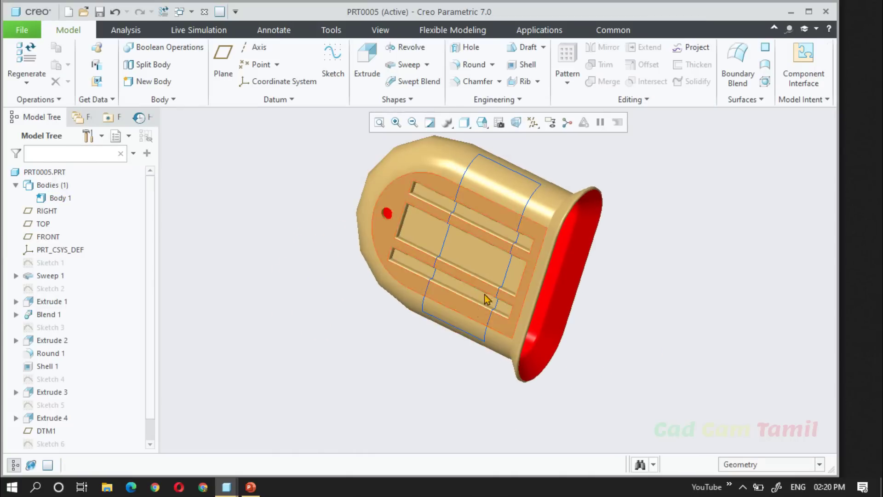
middle_drag(585, 363, 573, 343)
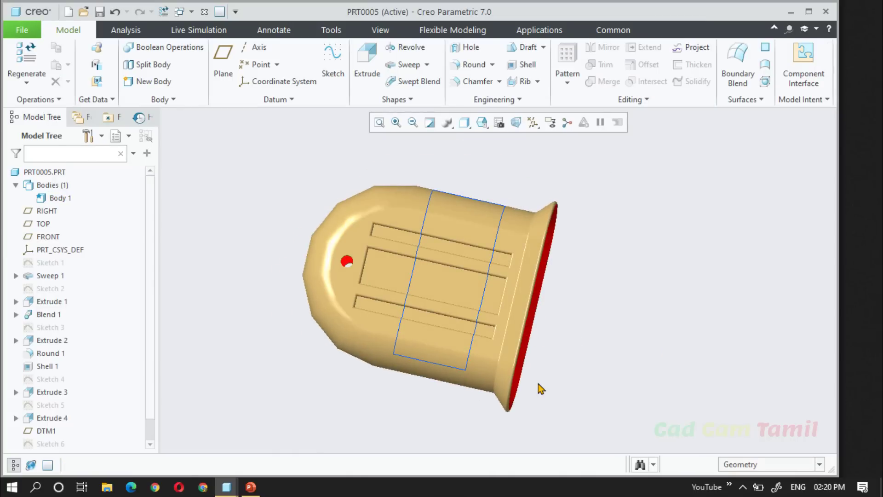
Step: Redefine Sketch 6, trying a rectangle width of 150 before setting it to 200, and finish the sketch
scroll(85, 421, down, 1)
click(58, 420)
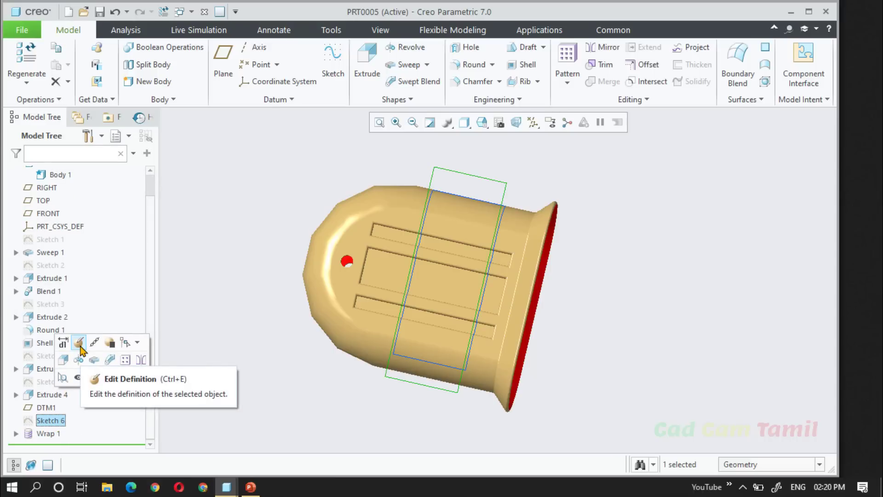
click(79, 342)
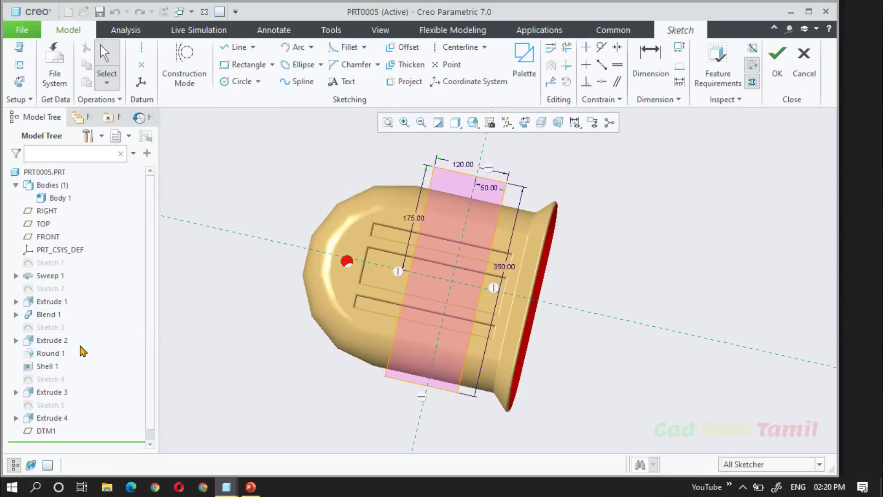
double_click(461, 170)
text(150)
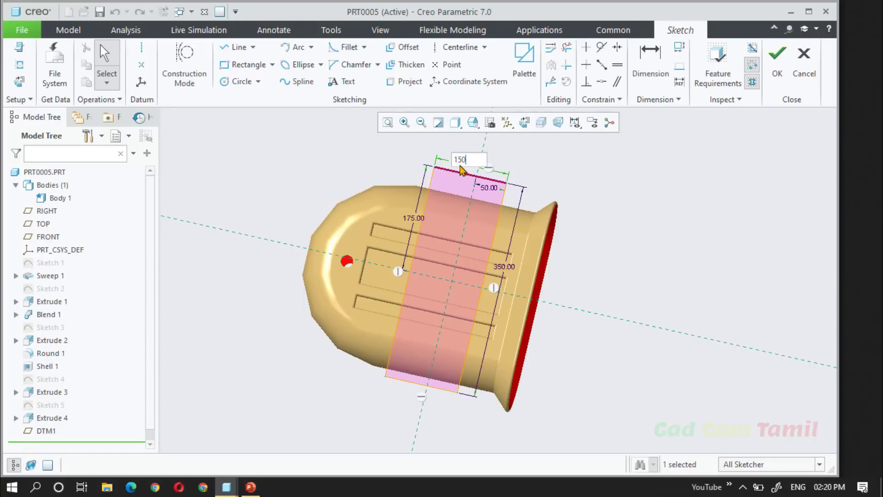
key(Return)
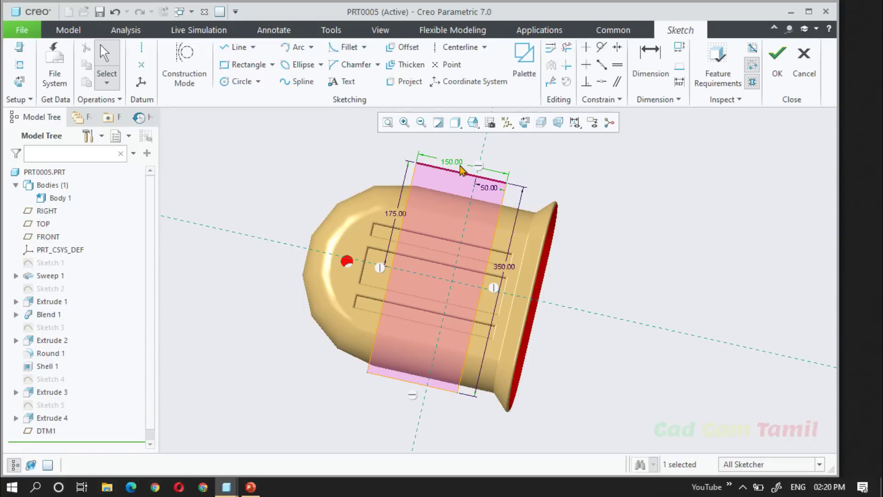
click(460, 166)
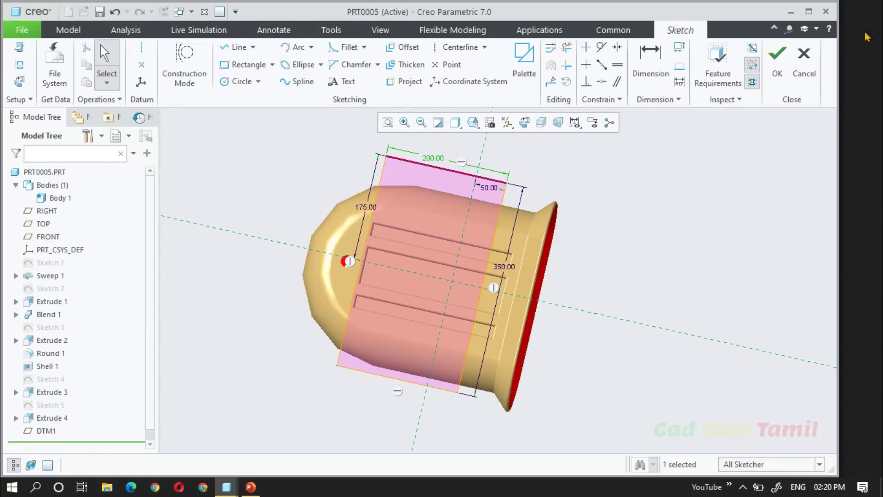
click(780, 67)
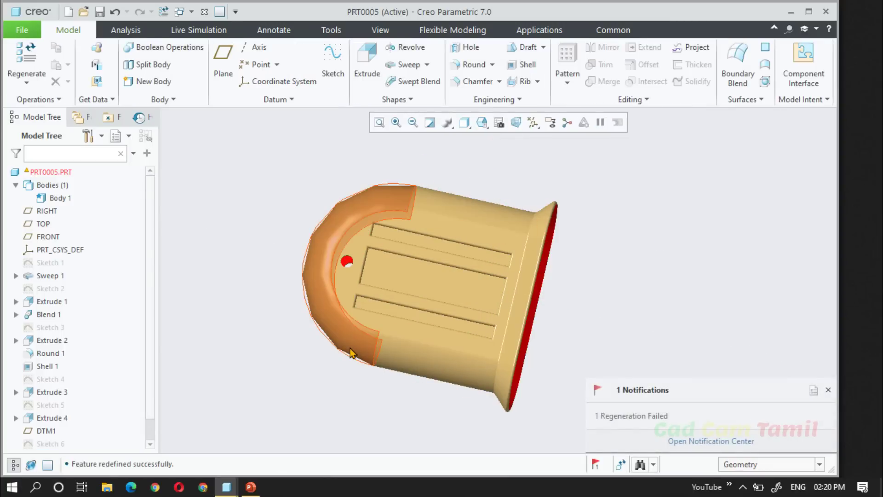
Step: Open the definition of the failed Wrap 1, inspect how Sketch 6 spans the body, and accept the feature without changes
scroll(142, 416, down, 2)
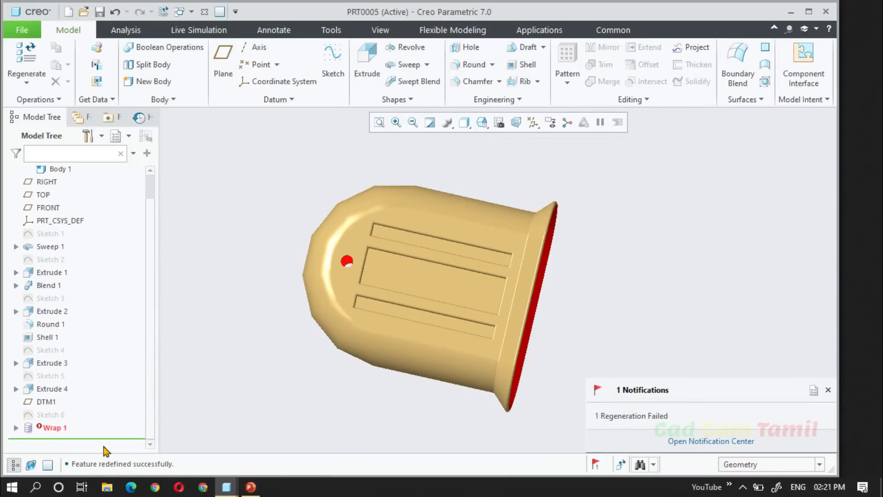
click(50, 433)
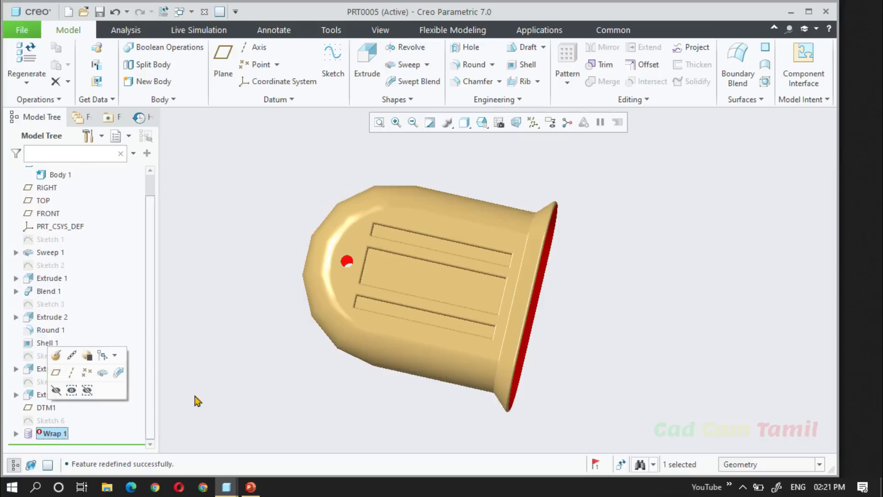
click(56, 355)
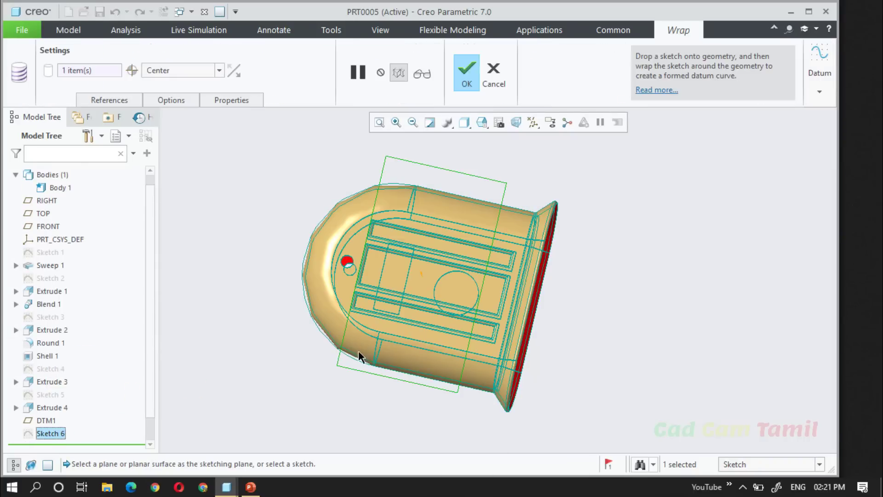
middle_drag(460, 405, 465, 325)
scroll(495, 353, up, 4)
scroll(462, 319, down, 5)
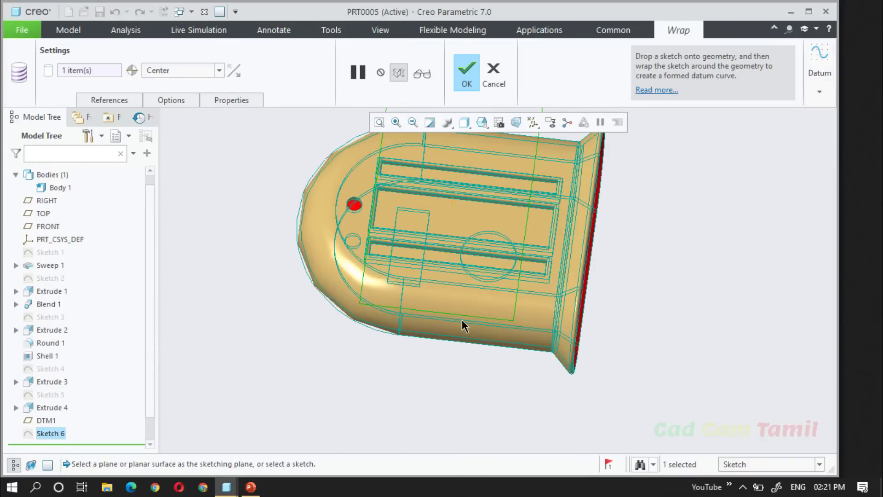
scroll(468, 382, up, 2)
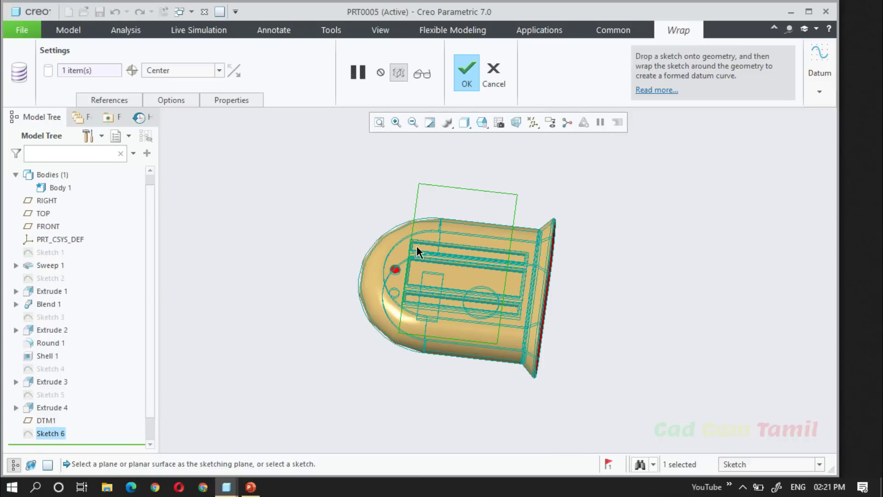
click(475, 85)
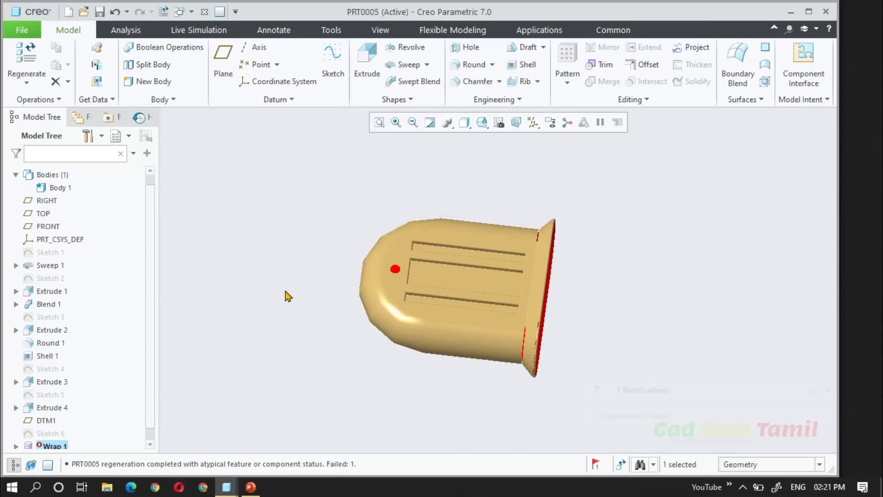
Step: Redefine Sketch 6 with a rectangle width of 150 and finish the sketch
click(60, 435)
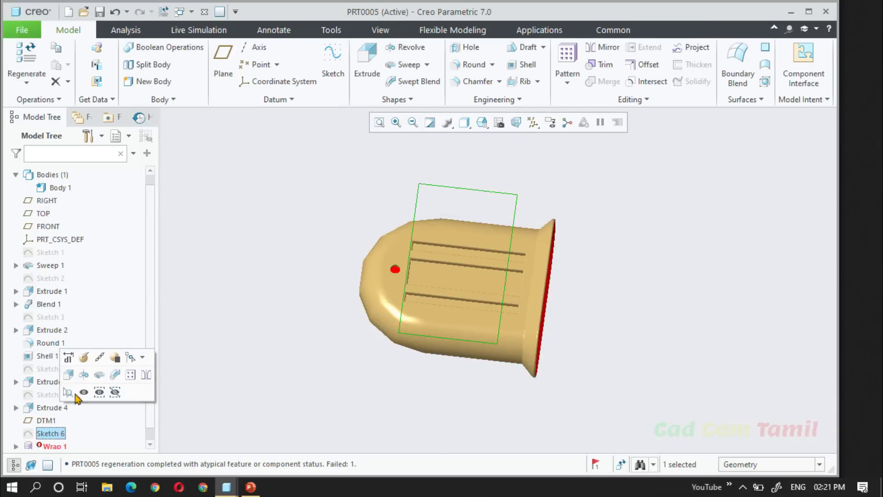
click(86, 361)
double_click(466, 186)
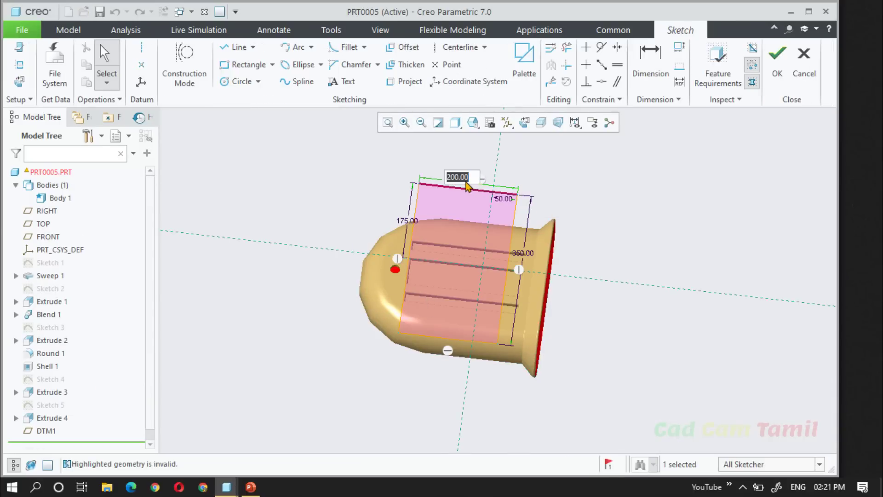
text(150)
key(Return)
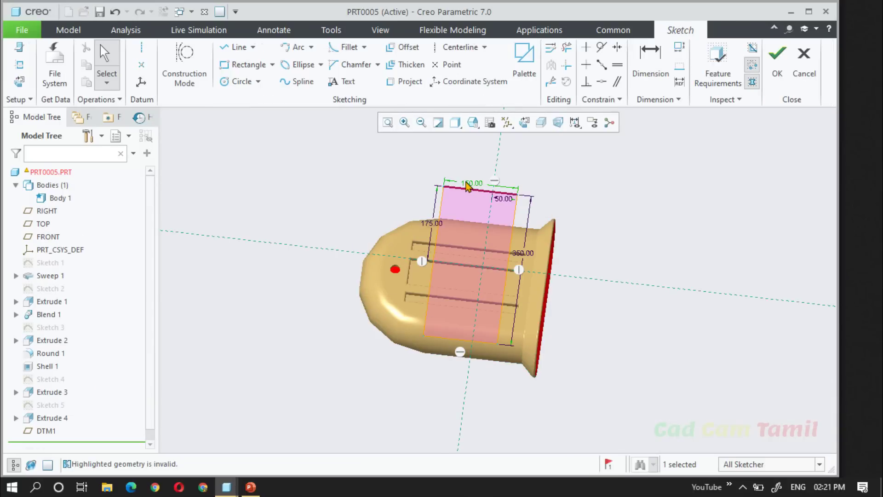
click(782, 77)
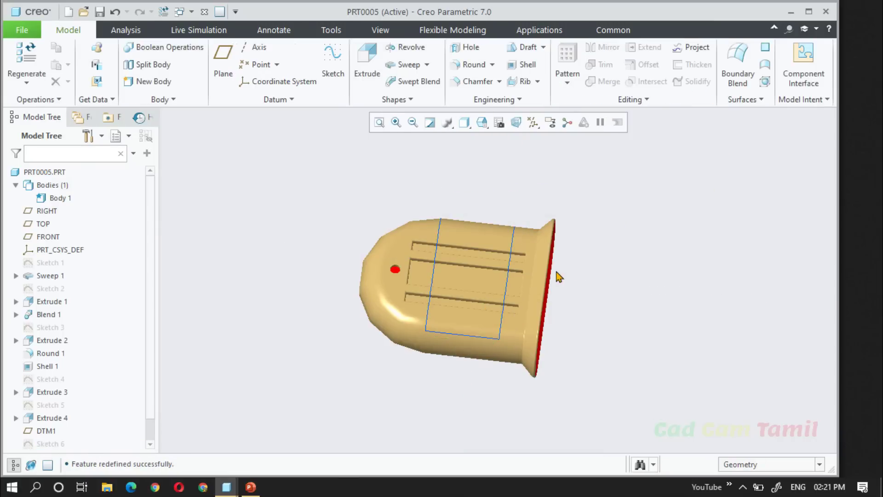
Step: Reopen the Wrap 1 definition and review its sketch and destination references, intersection and trim options, and name property
mouse_move(557, 272)
middle_down()
mouse_move(572, 223)
mouse_move(562, 327)
mouse_move(559, 272)
middle_up()
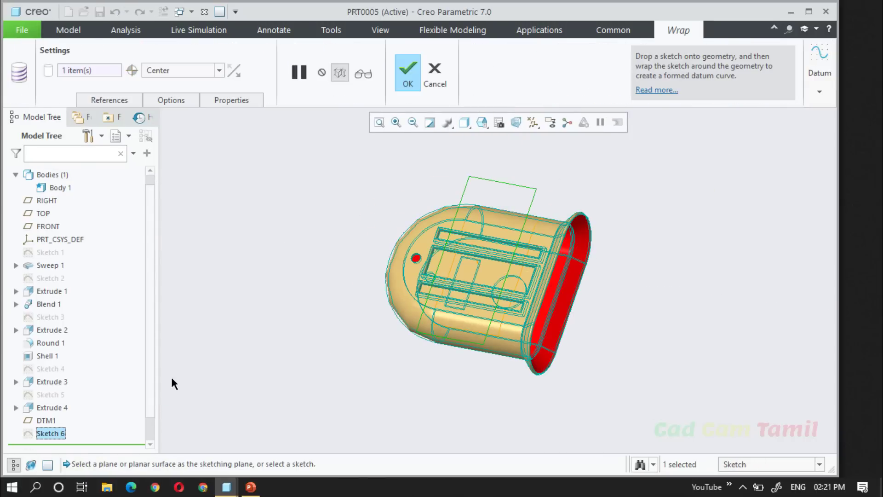
click(120, 104)
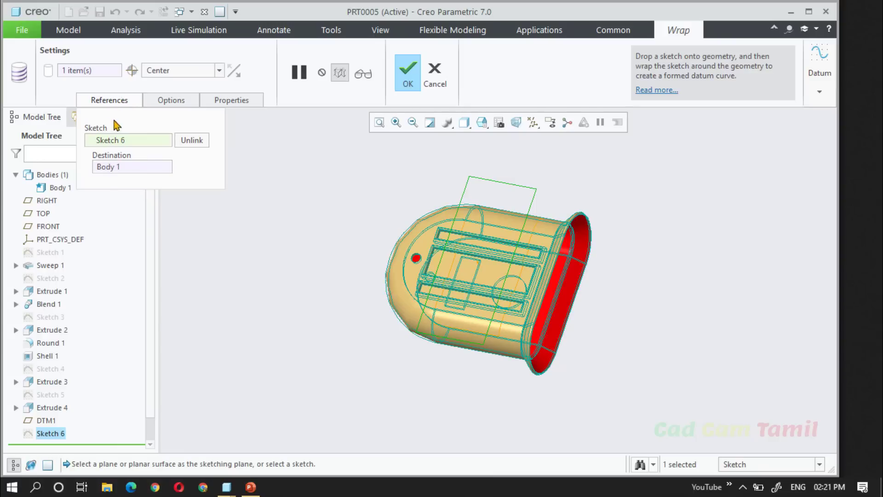
click(120, 102)
click(169, 100)
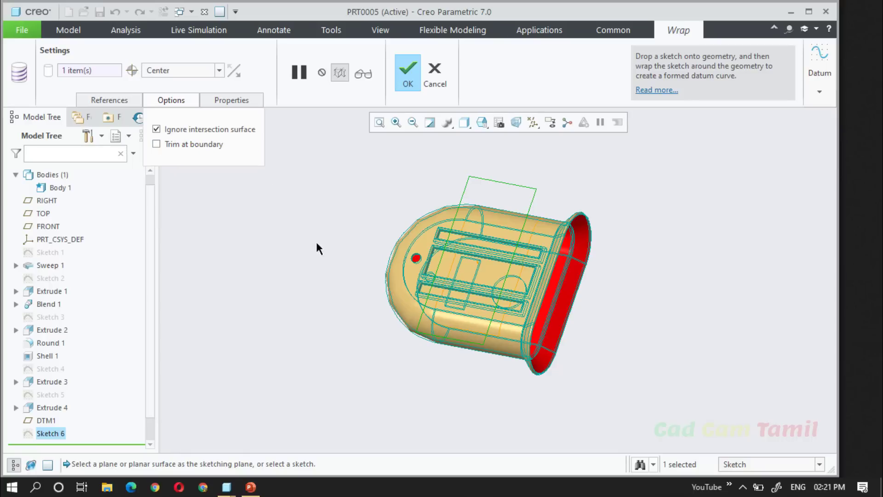
scroll(424, 289, up, 3)
scroll(474, 304, up, 3)
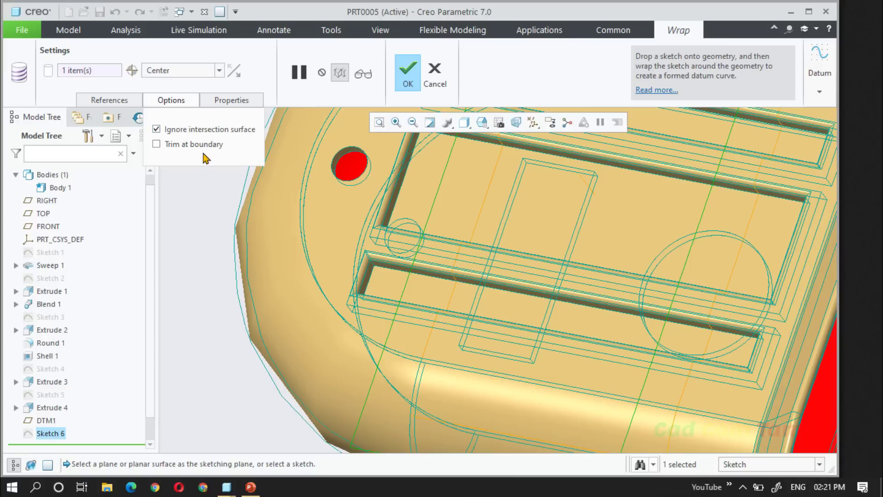
click(187, 100)
click(214, 100)
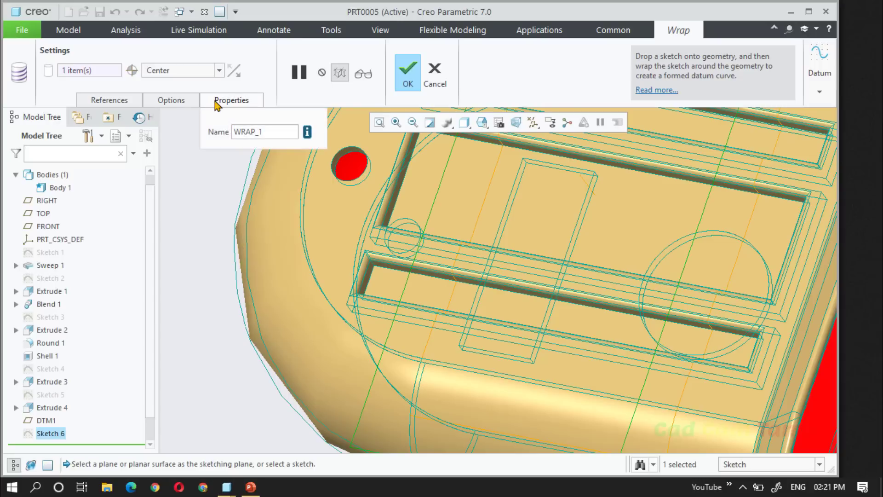
click(217, 101)
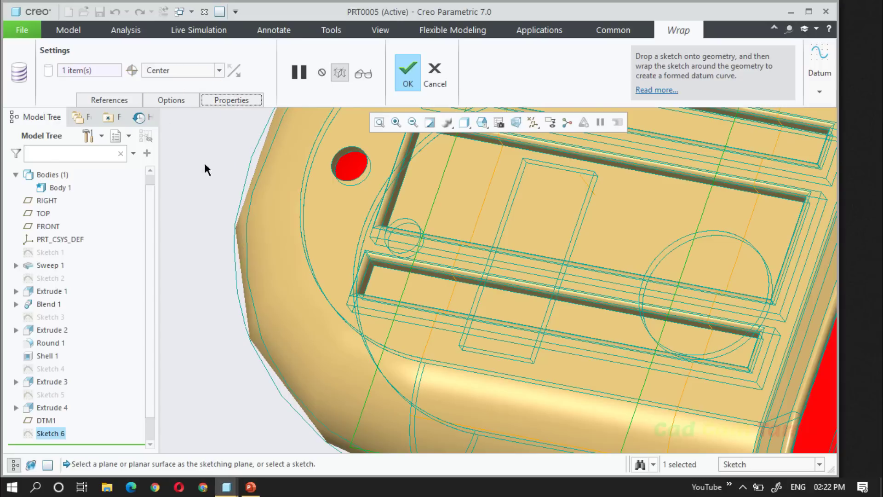
Step: Check the wrap's available origin choices, keep Center, accept the feature, and inspect the curve wrapped across the body's recesses
scroll(205, 230, down, 5)
click(179, 72)
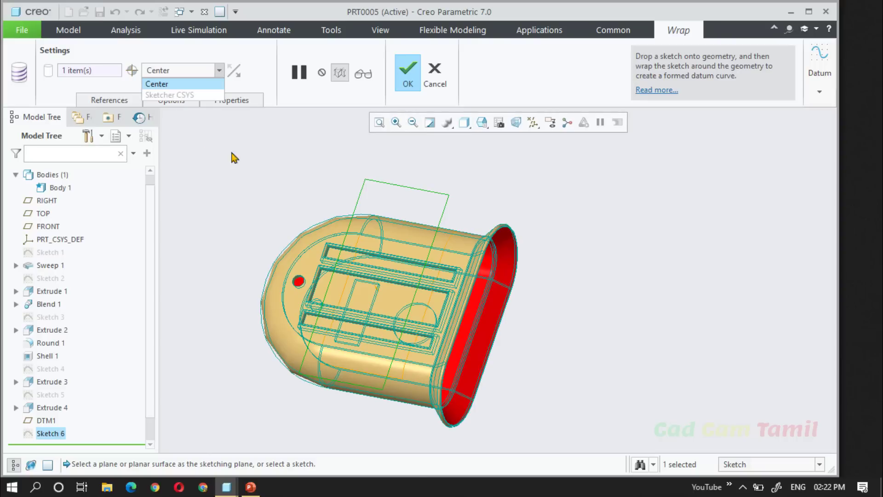
click(273, 158)
scroll(502, 338, up, 2)
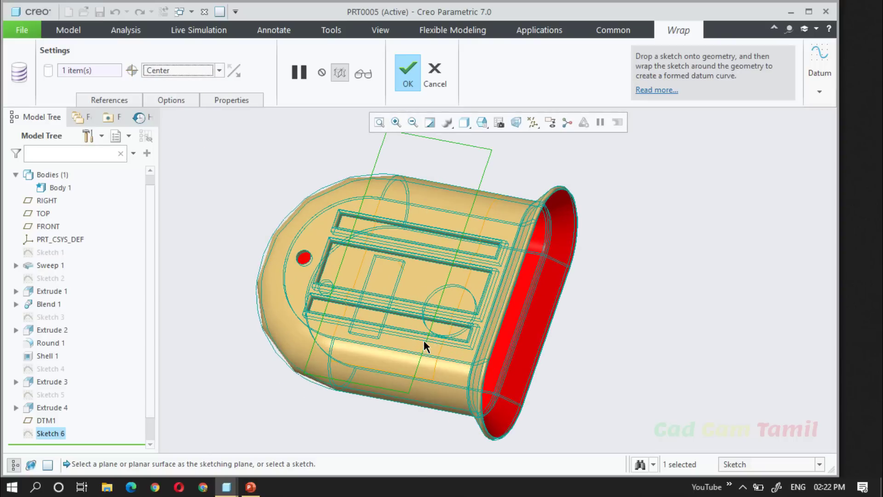
click(394, 85)
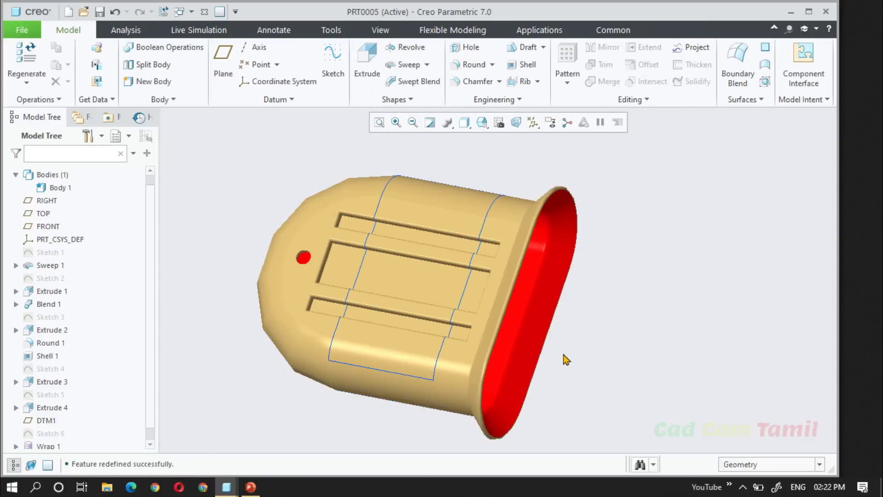
middle_drag(563, 357, 446, 344)
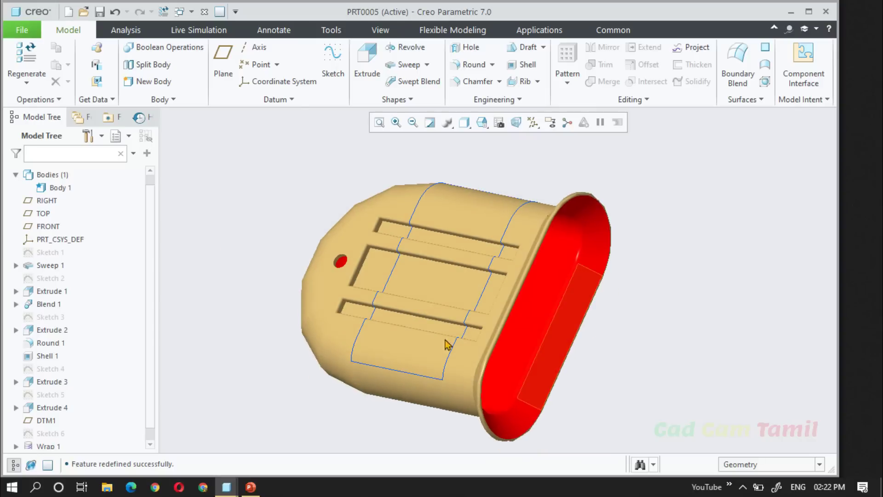
Step: Switch to the PRT0006 part window and inspect its stepped extruded surface and the two sketched rectangles
click(180, 11)
click(216, 41)
mouse_move(345, 254)
middle_down()
mouse_move(412, 309)
mouse_move(404, 299)
mouse_move(414, 285)
middle_up()
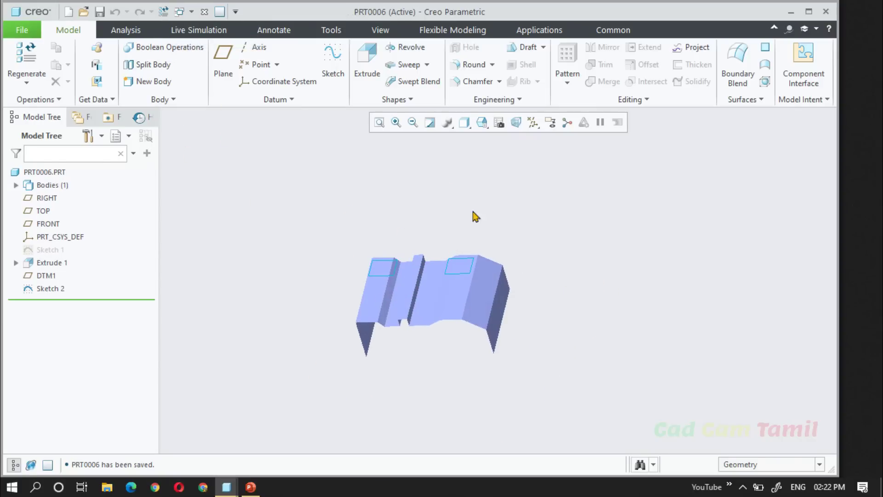
click(368, 305)
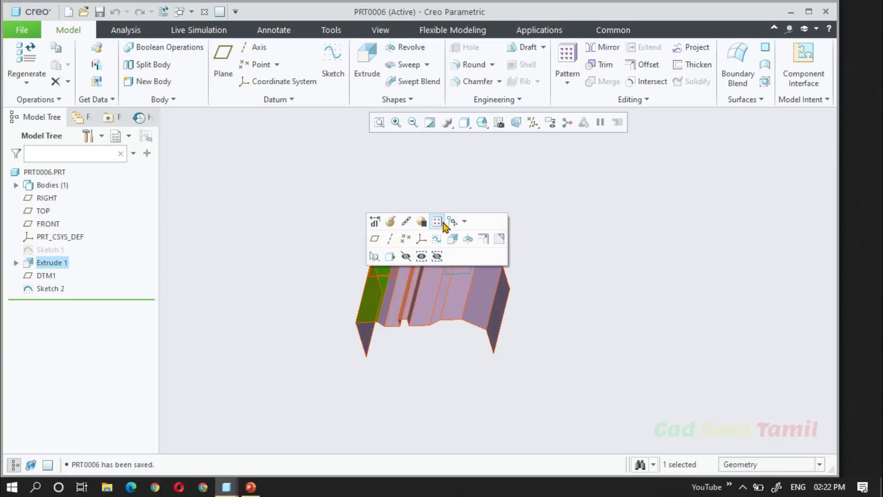
click(460, 251)
middle_drag(436, 310, 334, 355)
Step: Open Sketch 2 for editing, examine its two rectangles and coordinate system in the 2D sketch view and at an angle, and finish it
click(28, 289)
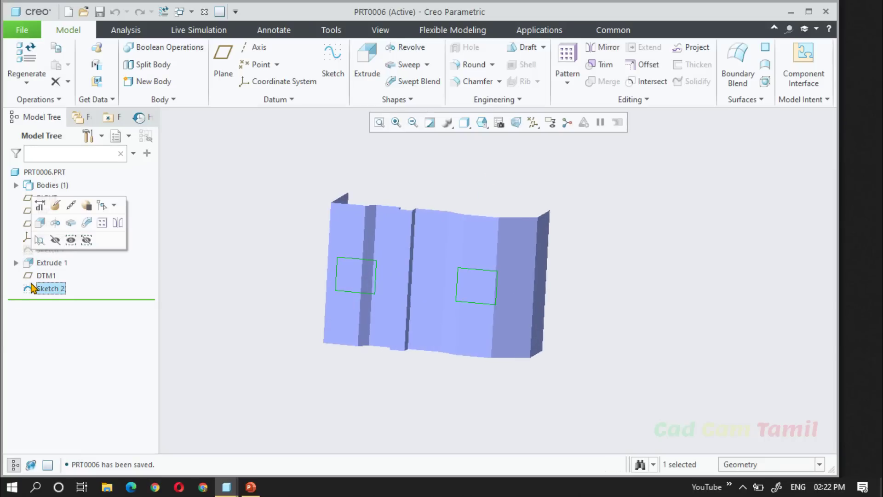
click(55, 222)
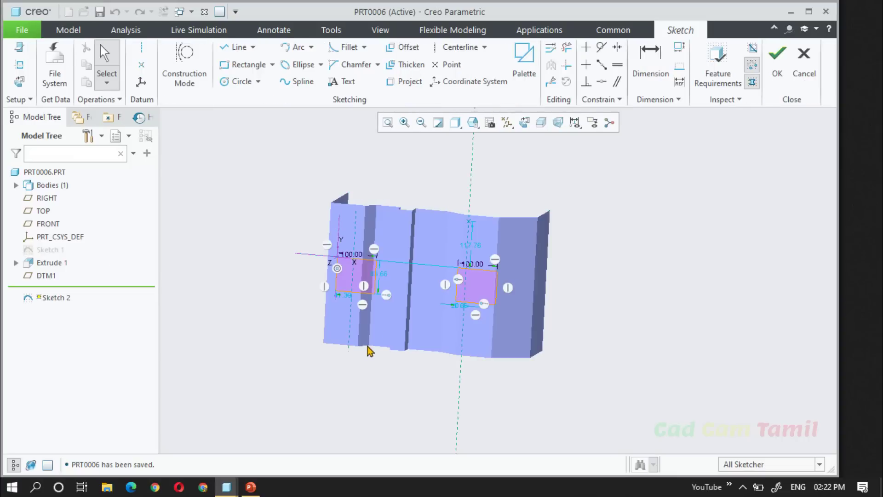
click(523, 122)
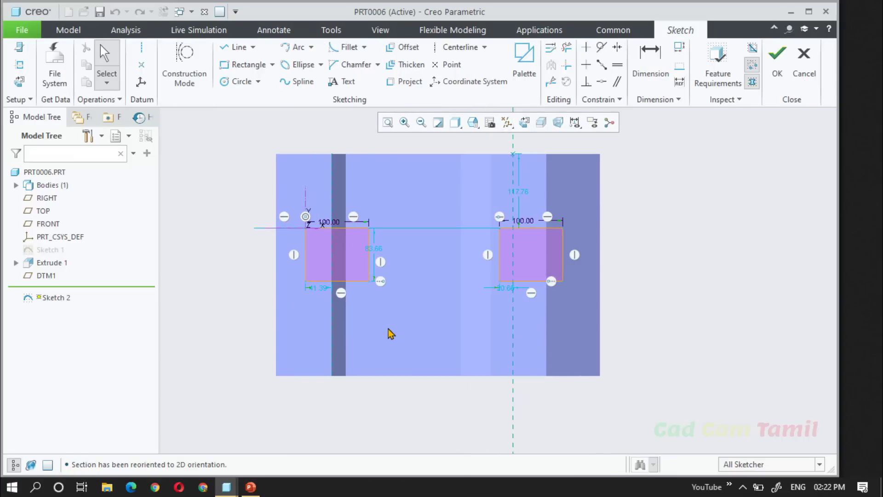
middle_drag(421, 339, 432, 300)
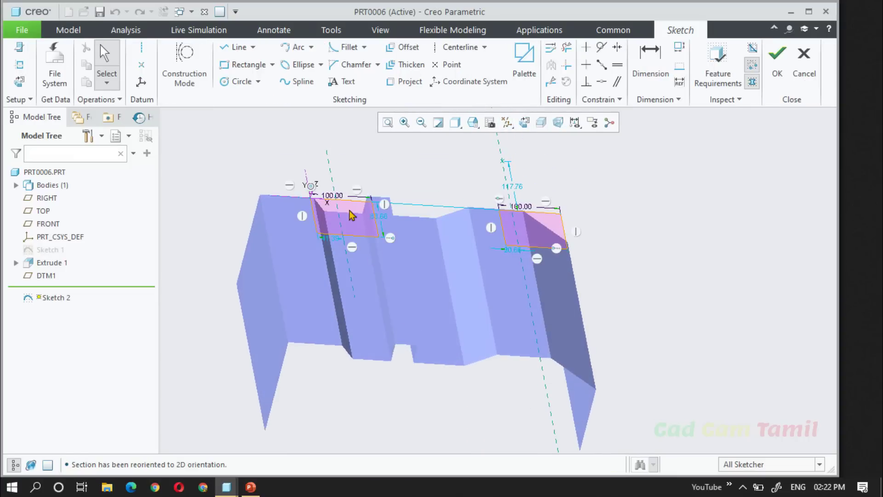
scroll(305, 191, down, 5)
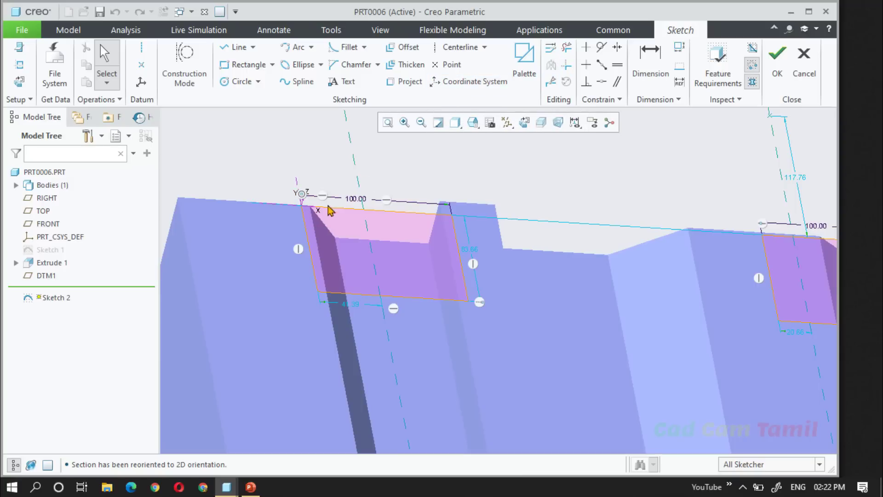
click(777, 74)
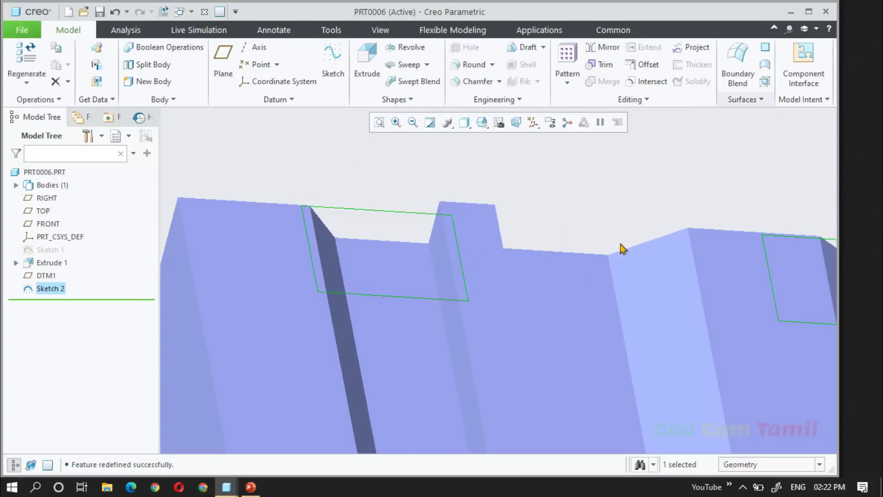
Step: Start a Wrap feature on the stepped quilt and select the two-rectangle Sketch 2 as its sketch reference
click(629, 100)
click(596, 120)
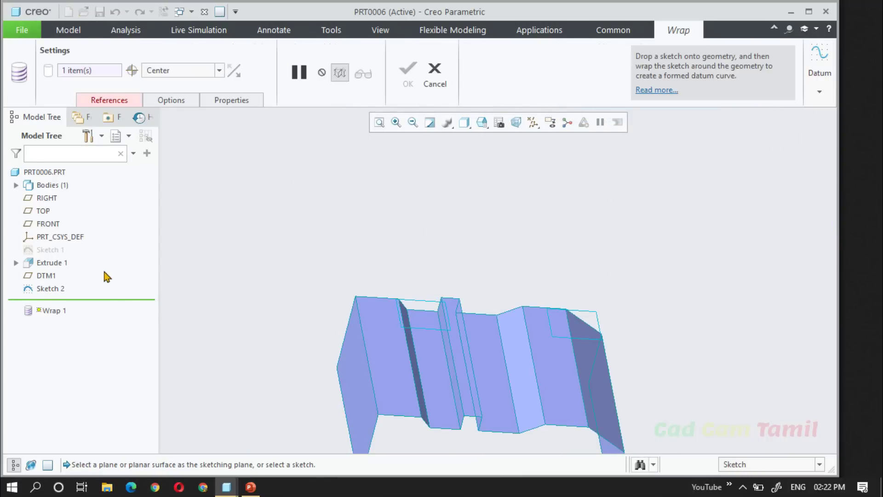
click(110, 99)
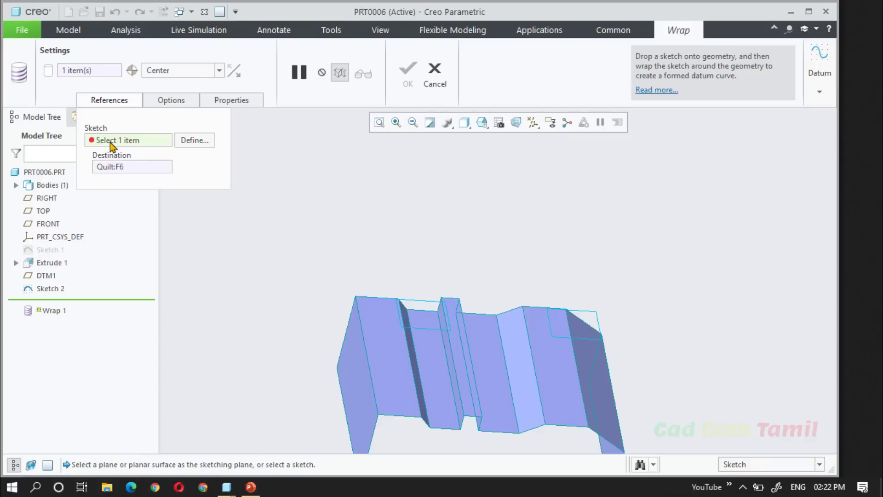
click(417, 300)
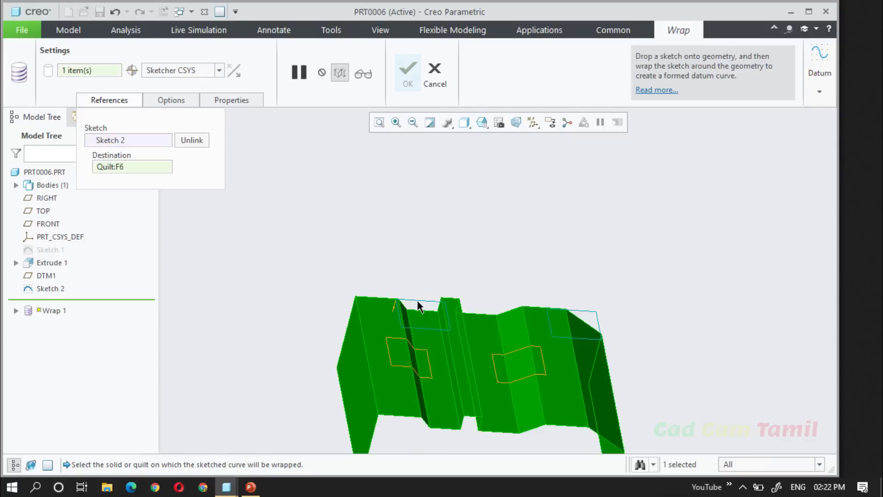
Step: Examine the previewed wrap curves and the origin arrow at the sketch coordinate system on the stepped quilt
mouse_move(440, 279)
middle_down()
mouse_move(438, 296)
mouse_move(439, 286)
middle_up()
scroll(469, 377, down, 5)
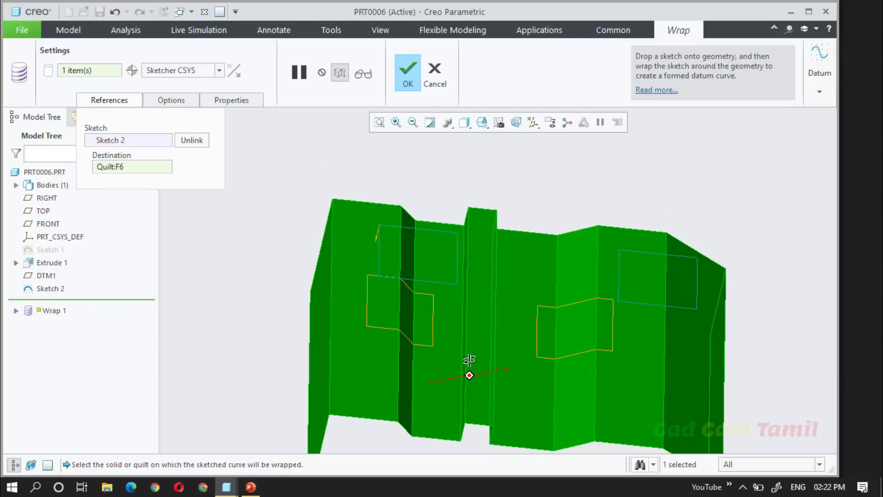
click(121, 102)
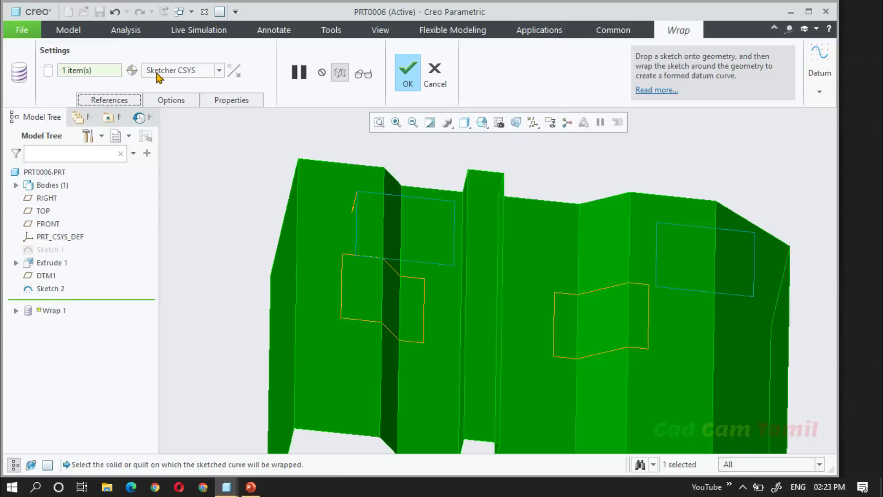
scroll(371, 191, down, 2)
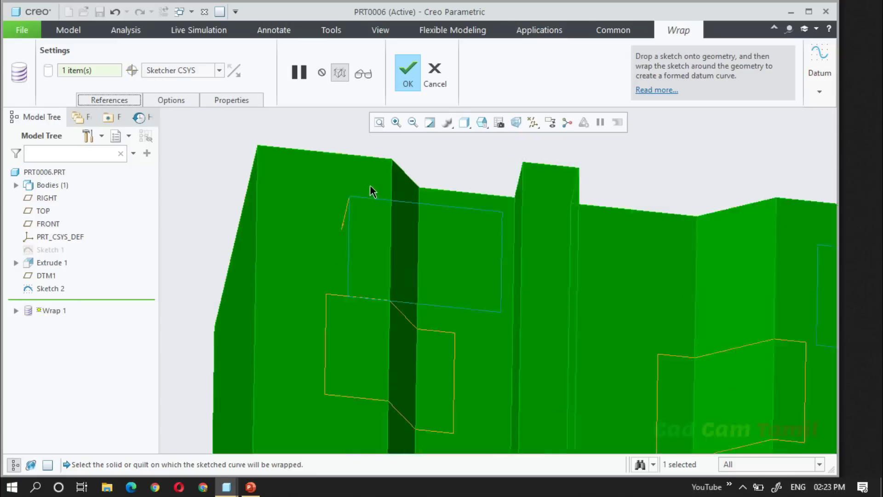
scroll(372, 191, down, 3)
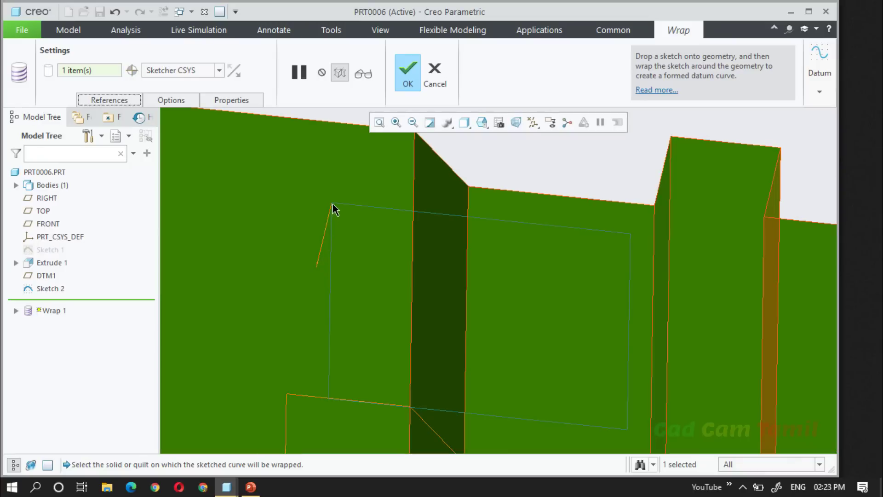
scroll(316, 286, up, 4)
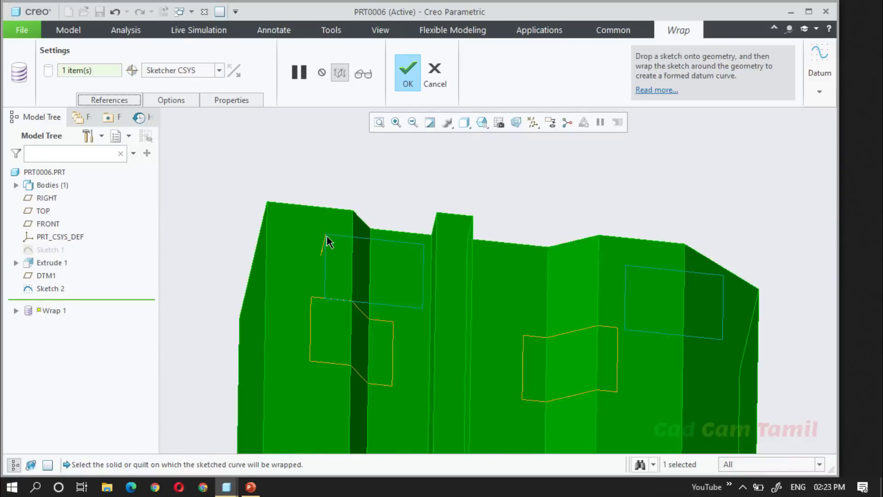
scroll(327, 237, up, 2)
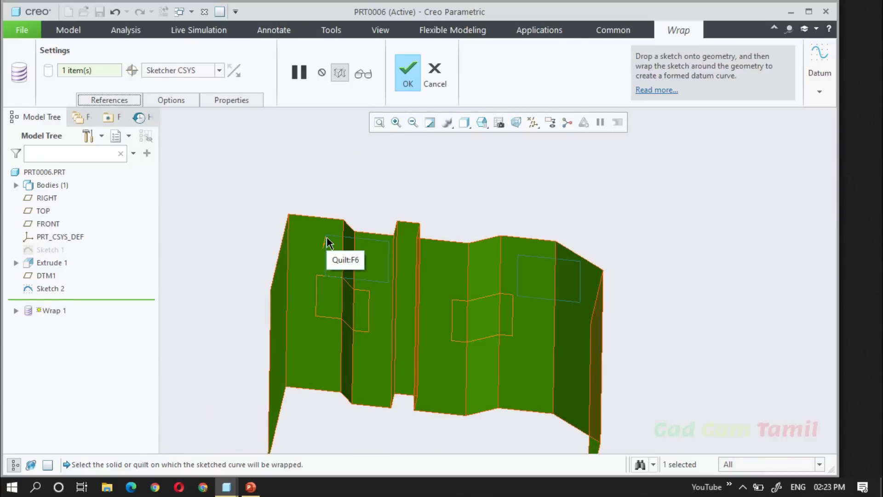
Step: Switch the wrap origin to Center and examine the shifted curves and origin arrow on the quilt
click(219, 71)
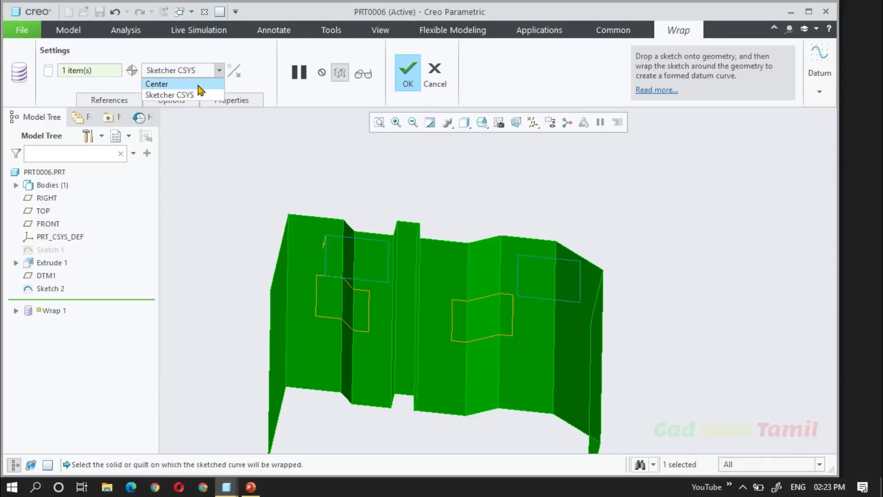
click(184, 84)
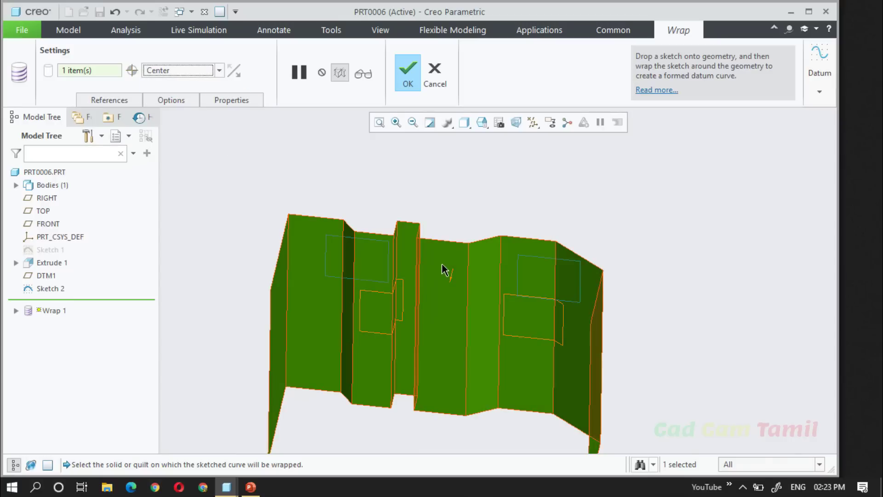
scroll(445, 290, down, 3)
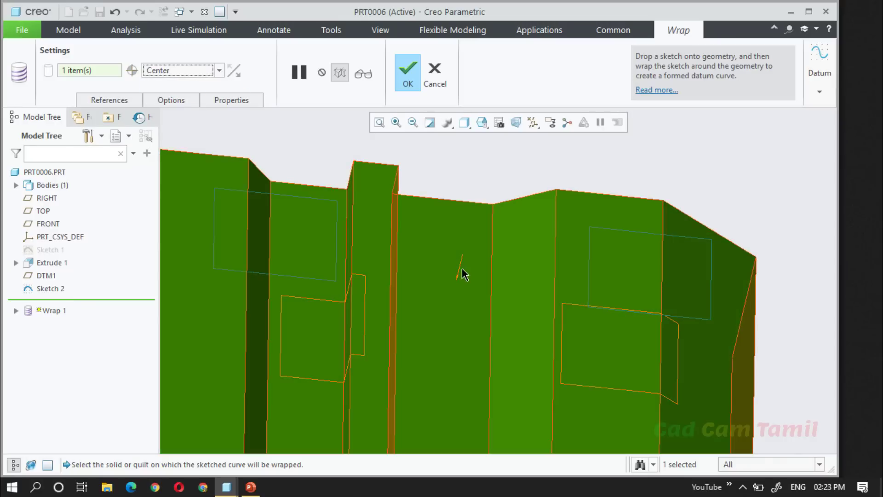
Step: Turn on coordinate system display and compare the centered wrap origin with the part's coordinate system from several angles
click(532, 122)
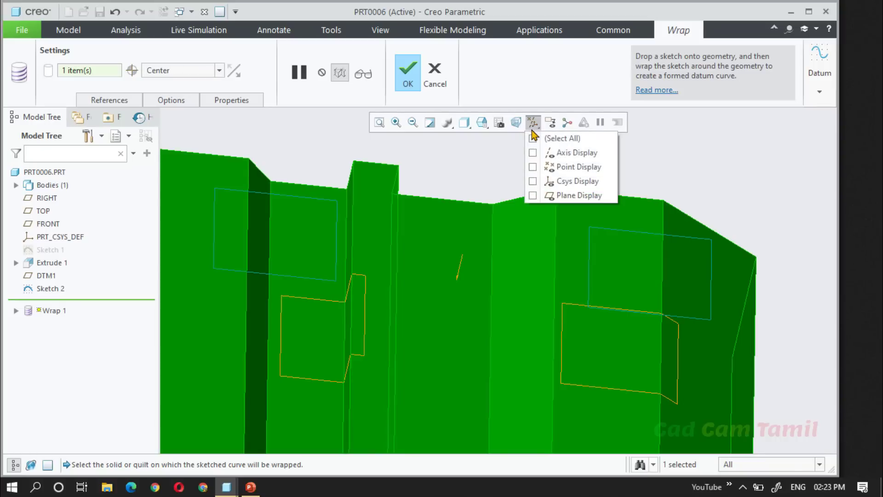
click(533, 181)
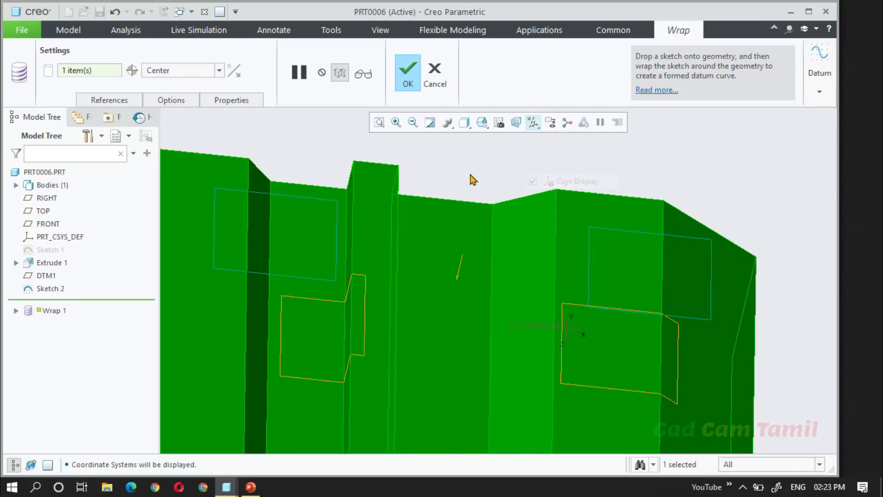
scroll(470, 181, up, 3)
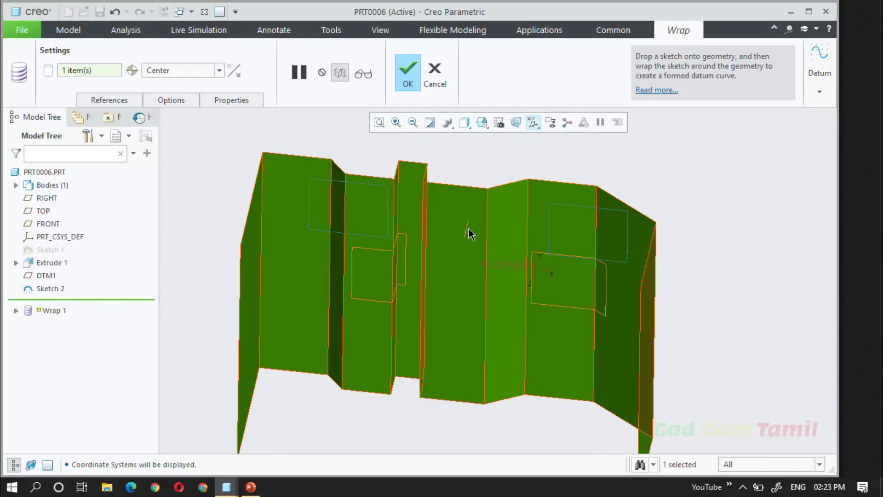
scroll(469, 234, down, 3)
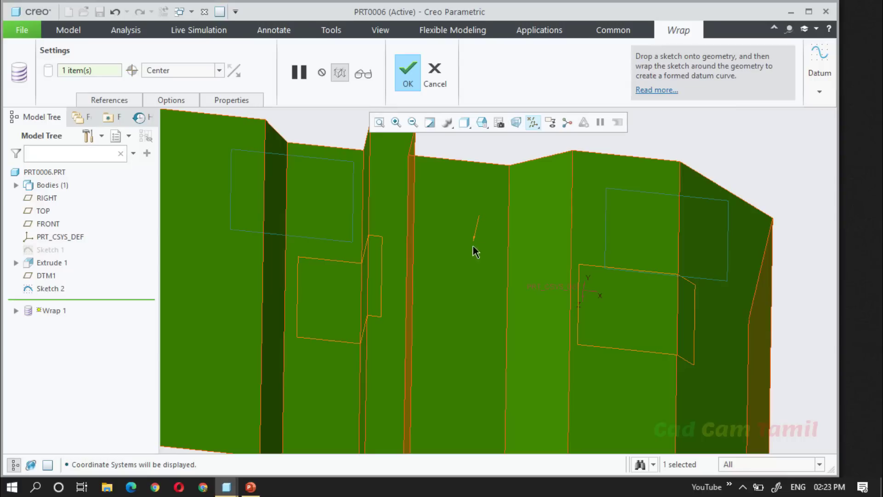
scroll(473, 246, up, 3)
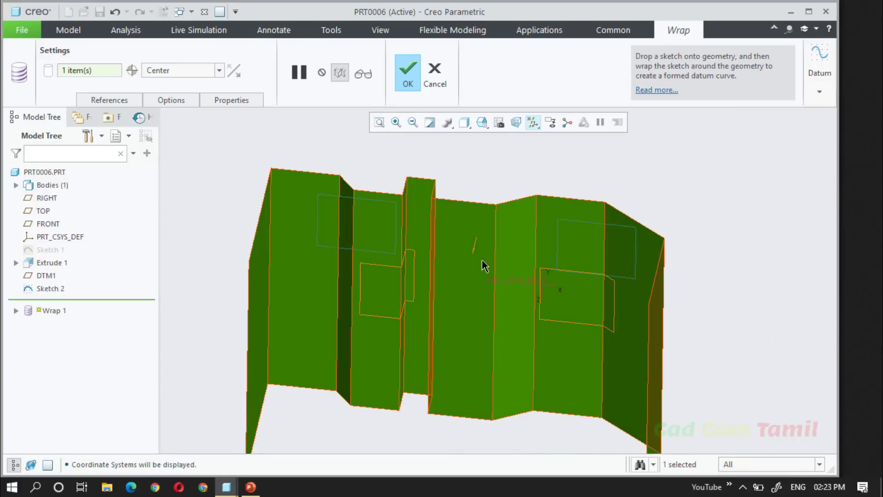
mouse_move(467, 304)
middle_down()
mouse_move(459, 287)
mouse_move(466, 296)
middle_up()
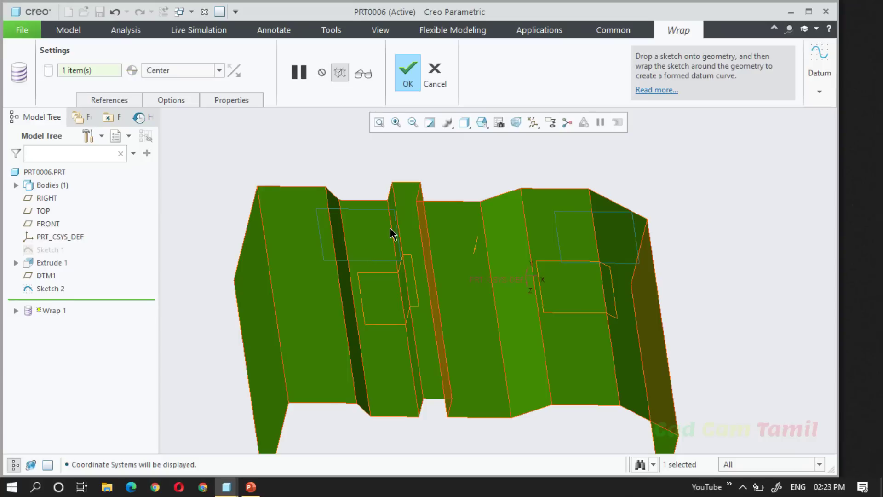
middle_drag(373, 312, 368, 302)
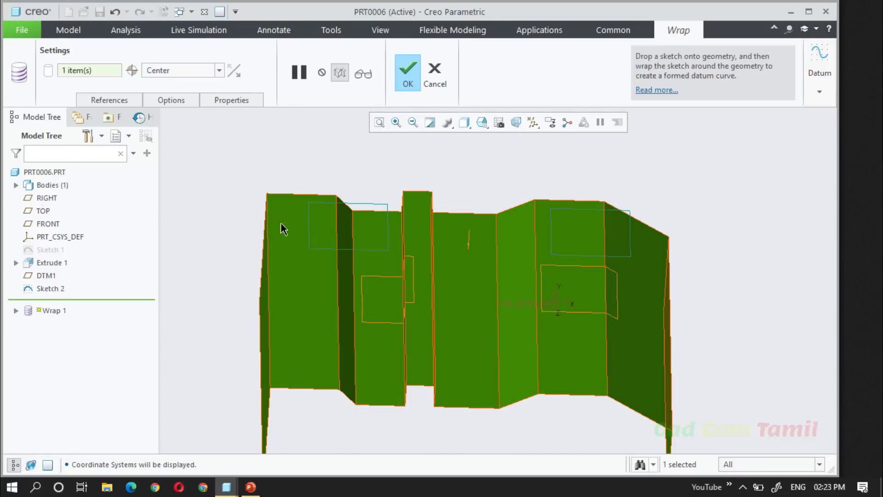
Step: Set the wrap origin to Sketcher CSYS and inspect the wrapped rectangles against the original sketch
click(220, 71)
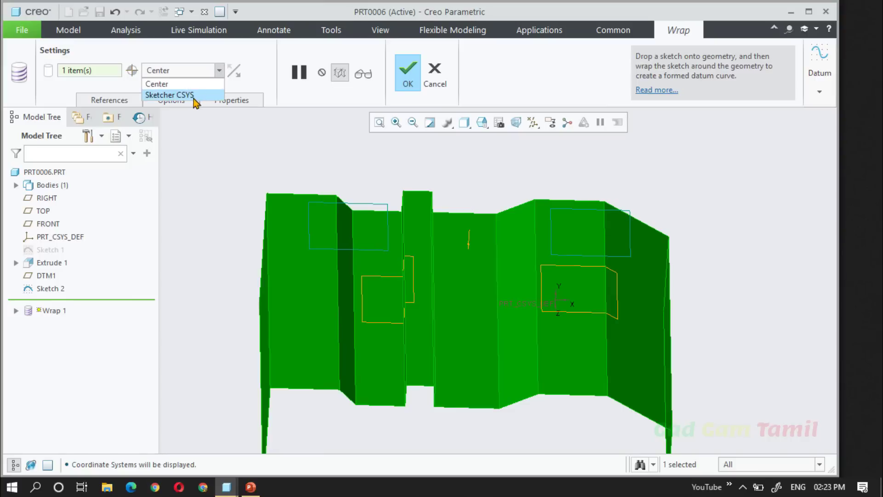
click(194, 97)
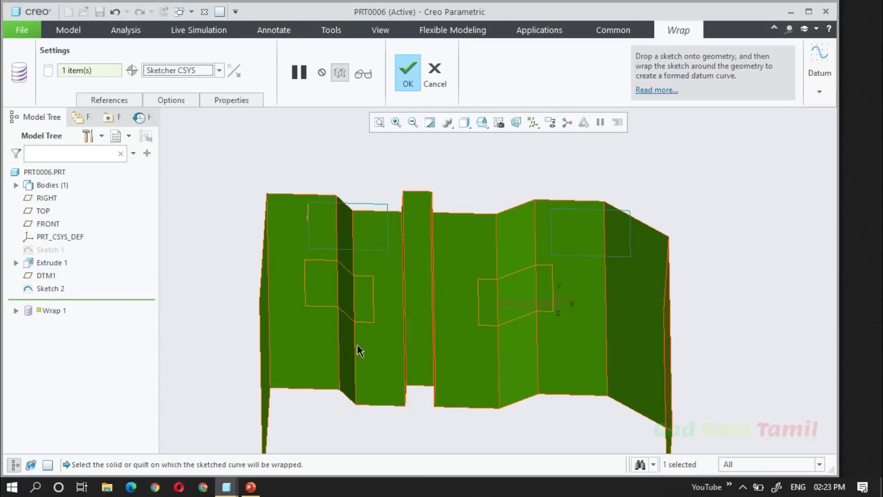
middle_drag(516, 263, 513, 309)
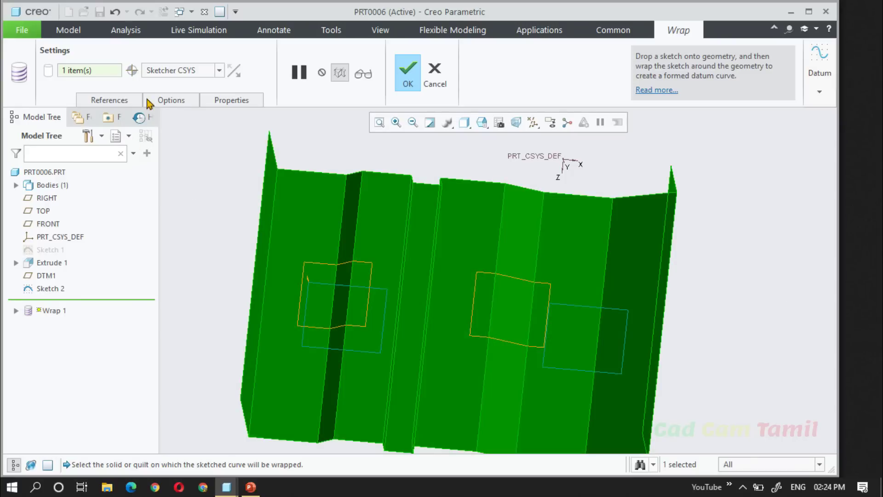
Step: Check the wrap options, accept the feature, and inspect the two rectangles wrapped over the quilt's steps
click(166, 103)
click(166, 102)
scroll(505, 370, up, 2)
middle_drag(504, 370, 501, 341)
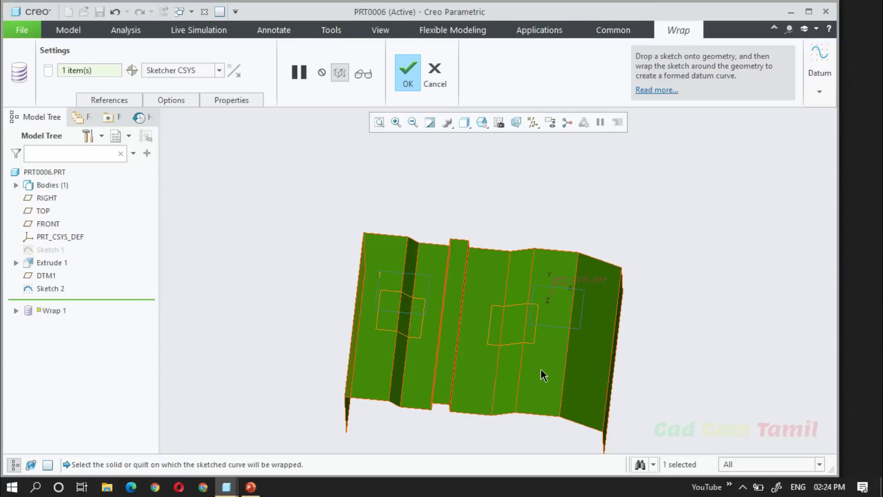
scroll(543, 375, down, 2)
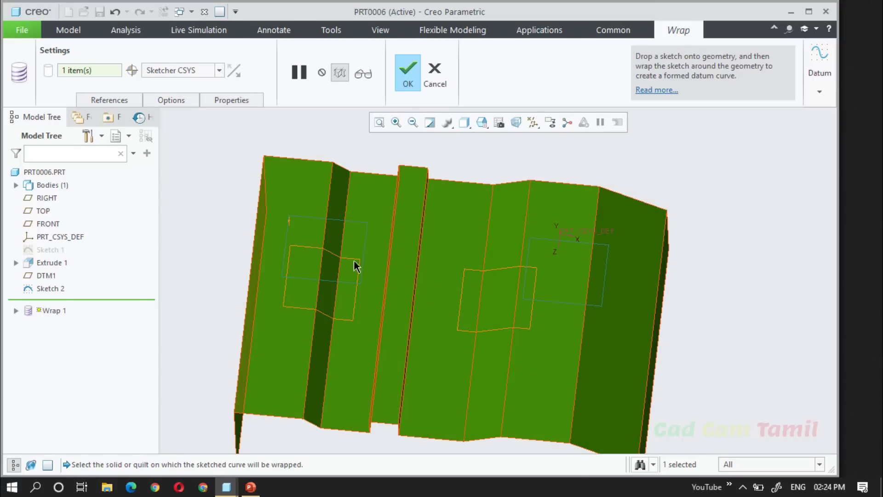
click(416, 79)
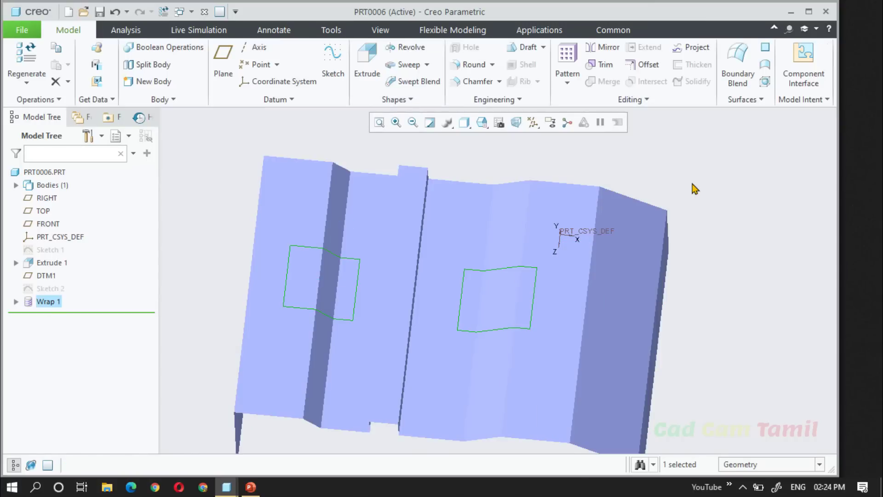
middle_drag(586, 290, 589, 251)
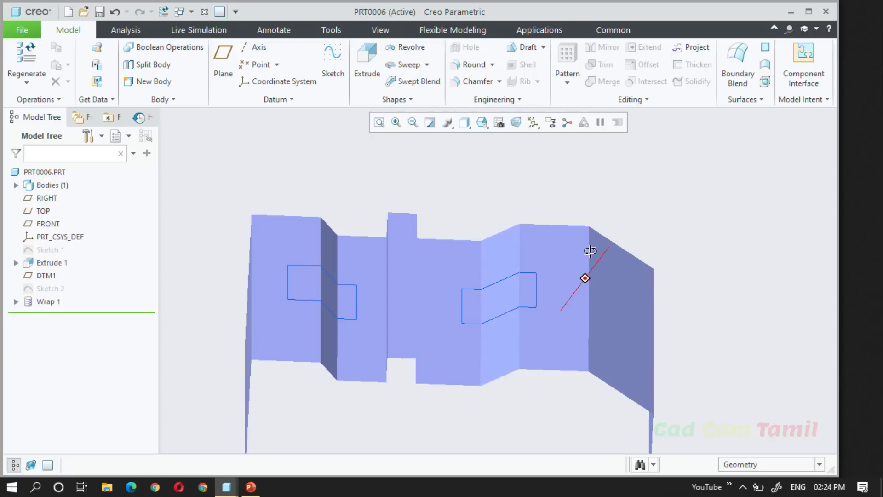
Step: Switch to the PRT0008 part window and inspect its extruded cylindrical surface
click(186, 12)
click(190, 55)
mouse_move(268, 217)
middle_down()
mouse_move(359, 287)
mouse_move(312, 288)
mouse_move(357, 280)
mouse_move(361, 329)
mouse_move(402, 305)
mouse_move(388, 304)
middle_up()
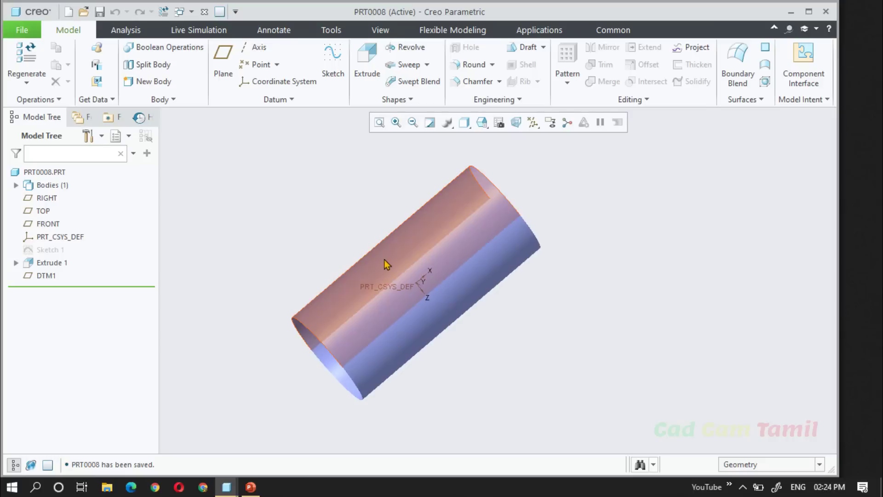
mouse_move(385, 264)
middle_down()
mouse_move(402, 311)
mouse_move(428, 296)
mouse_move(405, 262)
middle_up()
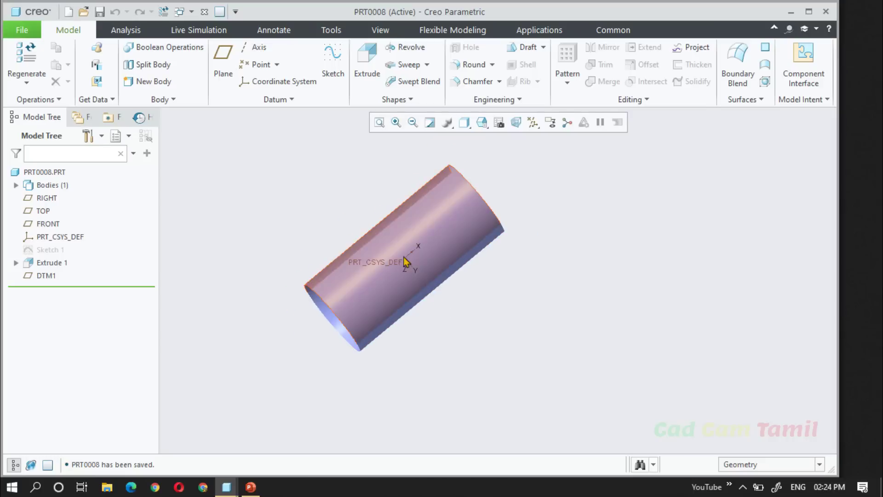
Step: Turn on datum plane display and start a new sketch on datum plane DTM1 in the 2D orientation
click(532, 122)
click(563, 195)
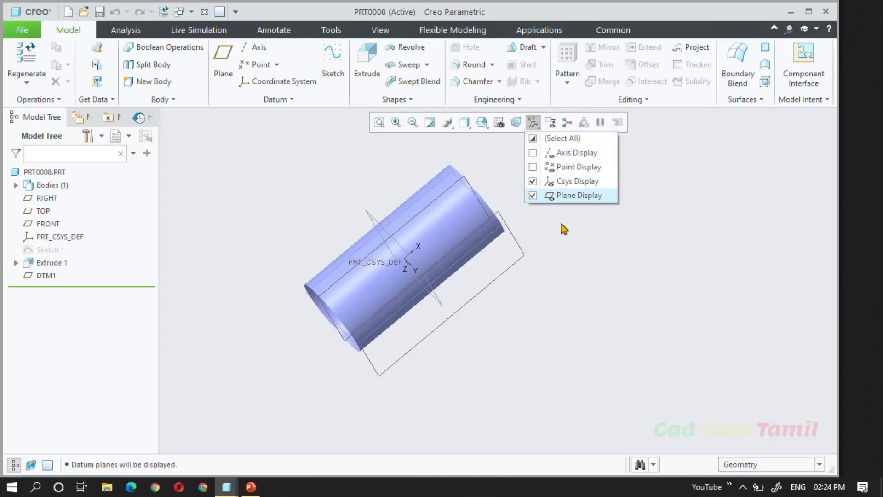
click(508, 230)
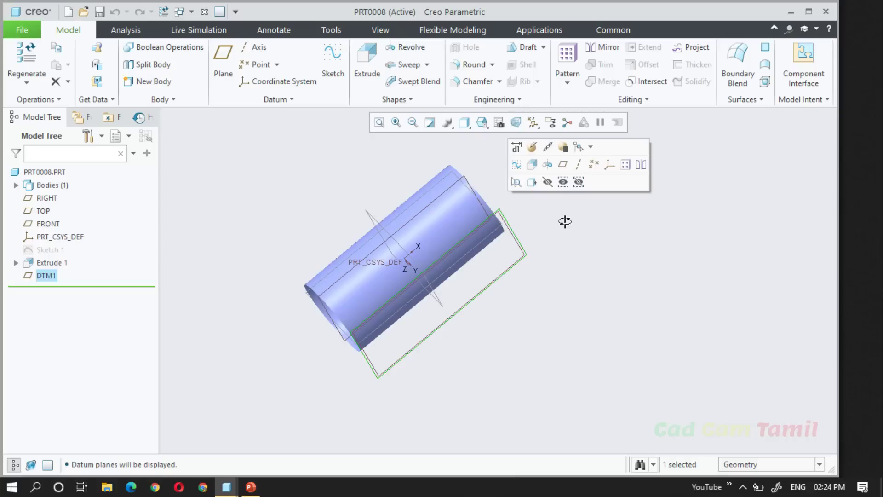
middle_drag(565, 222, 560, 198)
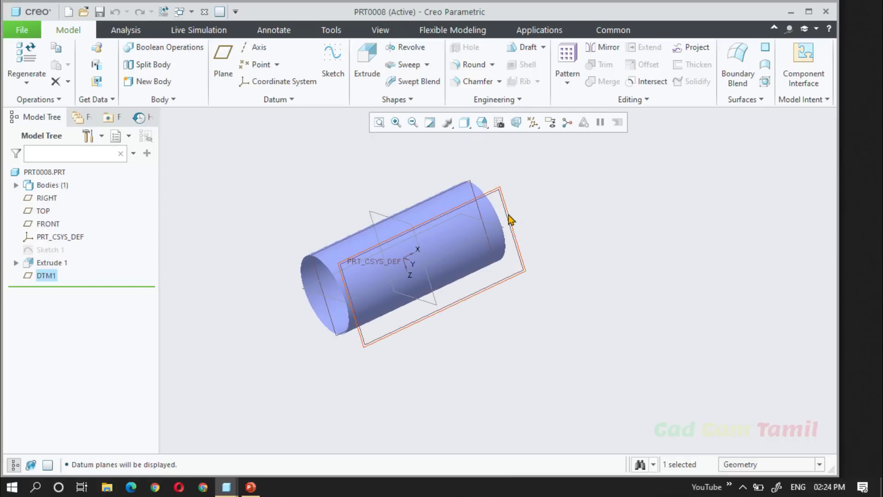
click(333, 69)
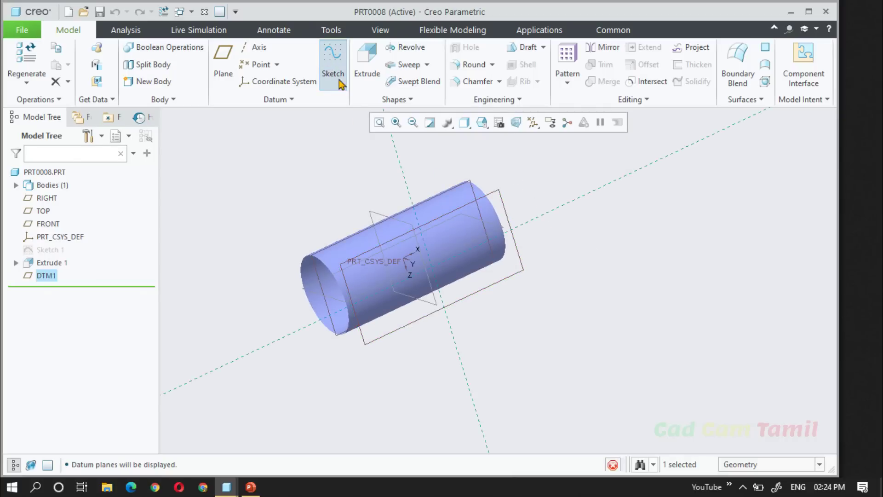
click(538, 124)
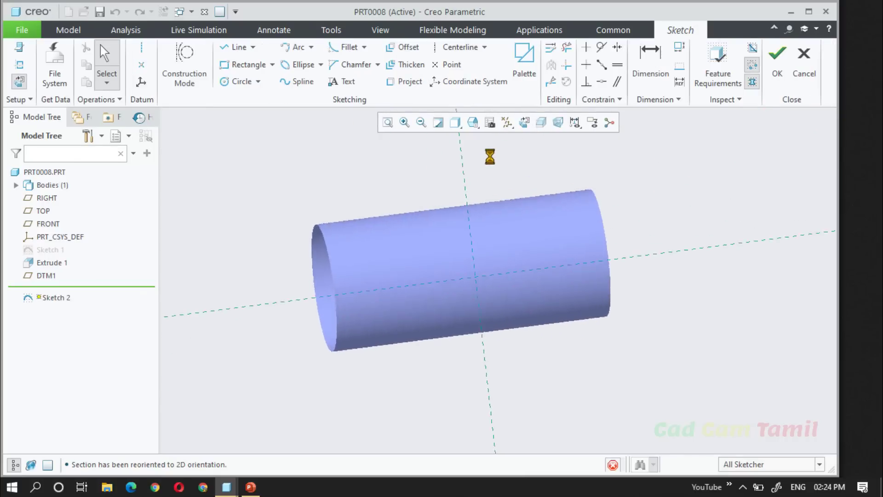
Step: Sketch a diagonal line across the cylinder, about 62.55° from the vertical reference, extending beyond both ends, and accept the sketch
click(231, 48)
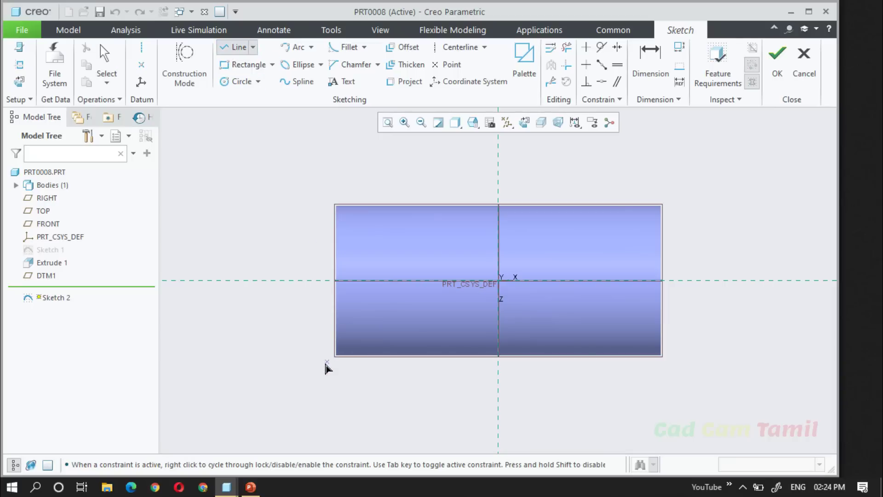
click(285, 396)
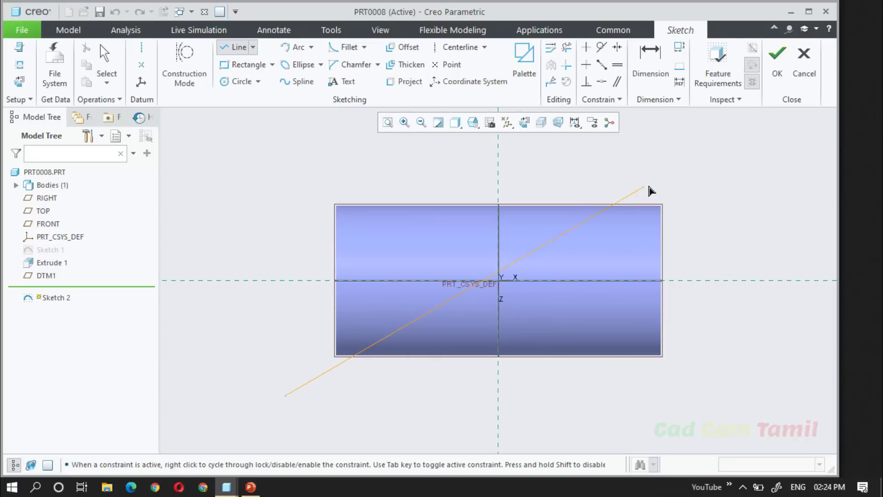
click(700, 180)
middle_click(721, 228)
mouse_move(627, 262)
middle_down()
mouse_move(659, 289)
mouse_move(636, 259)
middle_up()
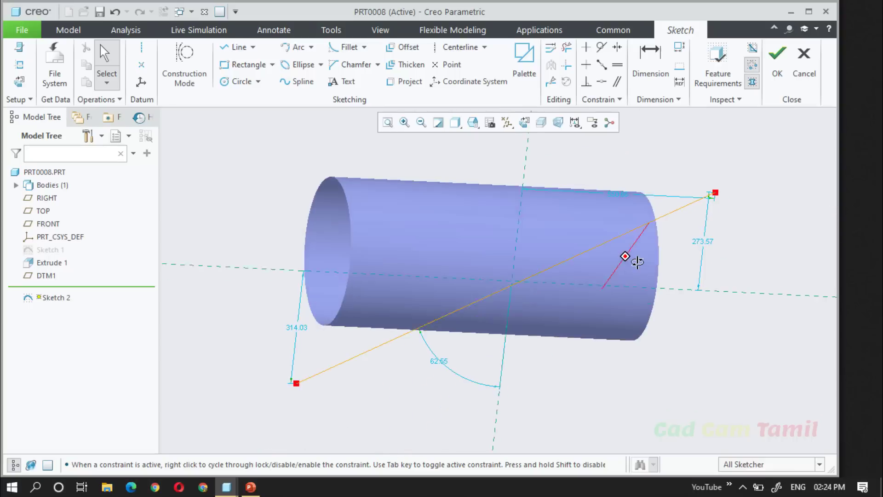
click(777, 54)
click(627, 382)
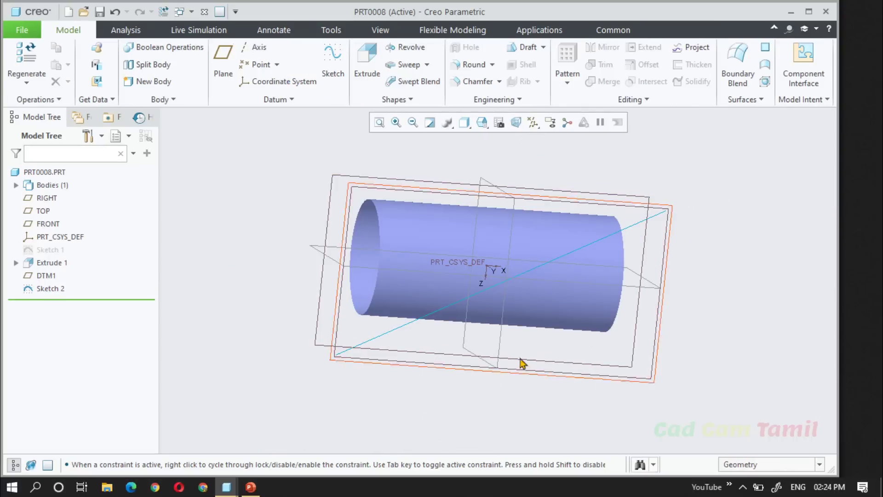
Step: Turn off the display of datum planes, coordinate systems and datum points
scroll(474, 314, up, 3)
middle_drag(474, 314, 499, 341)
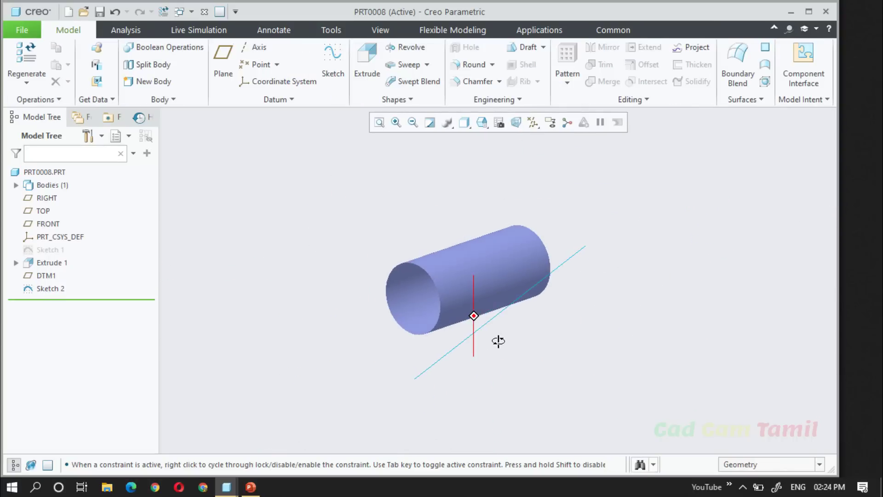
click(532, 123)
click(533, 195)
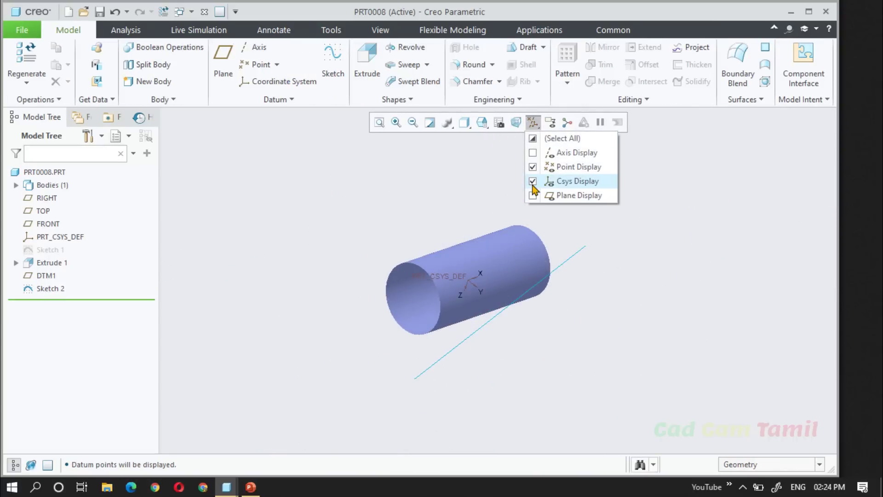
click(533, 181)
click(533, 166)
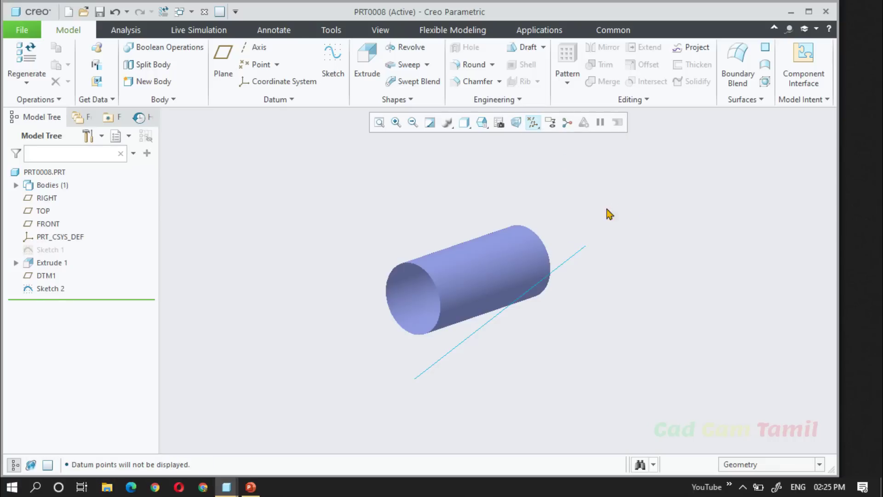
Step: Start a Wrap of the diagonal line sketch onto the cylindrical surface with the origin at Center and try to accept it
click(643, 99)
click(618, 116)
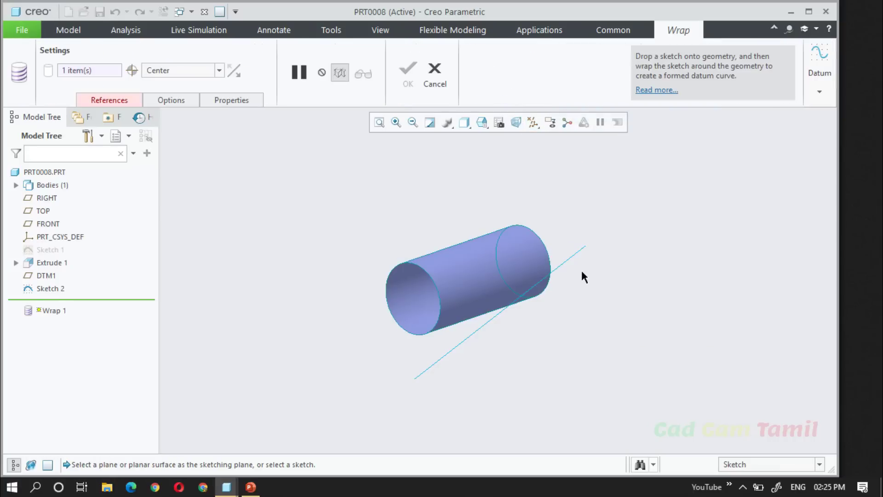
click(571, 257)
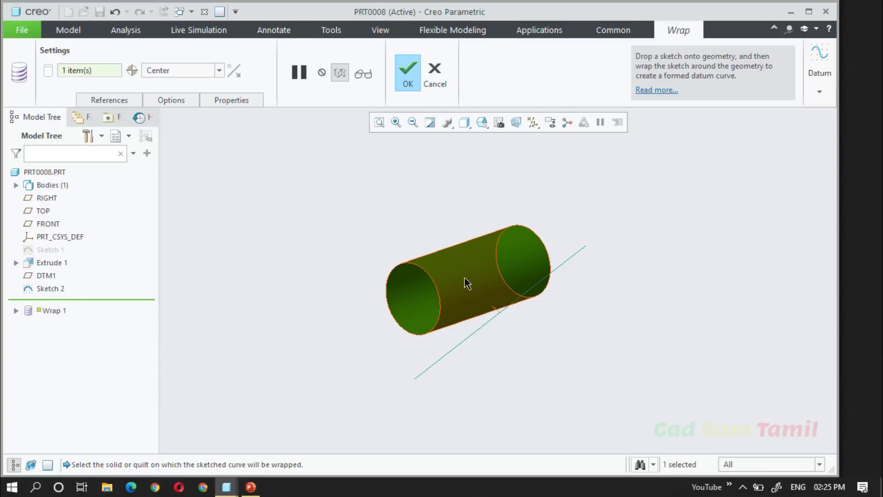
click(416, 69)
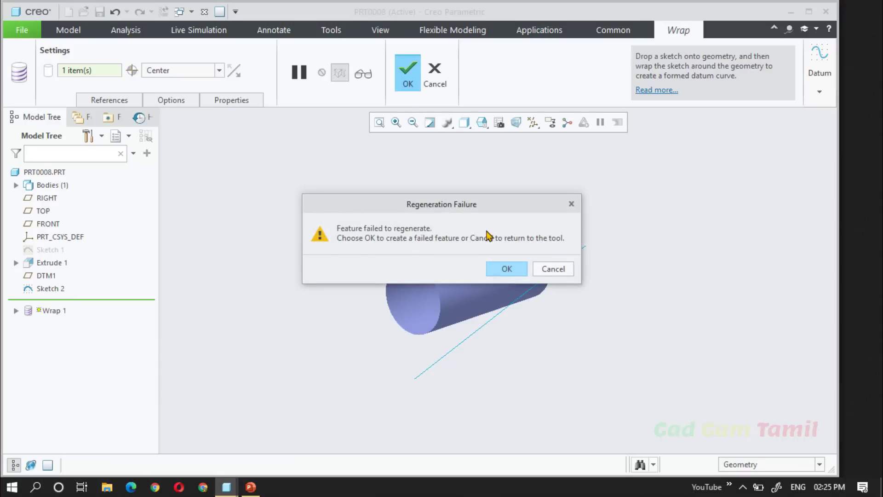
click(550, 269)
mouse_move(443, 305)
middle_down()
mouse_move(413, 318)
mouse_move(424, 306)
mouse_move(450, 317)
middle_up()
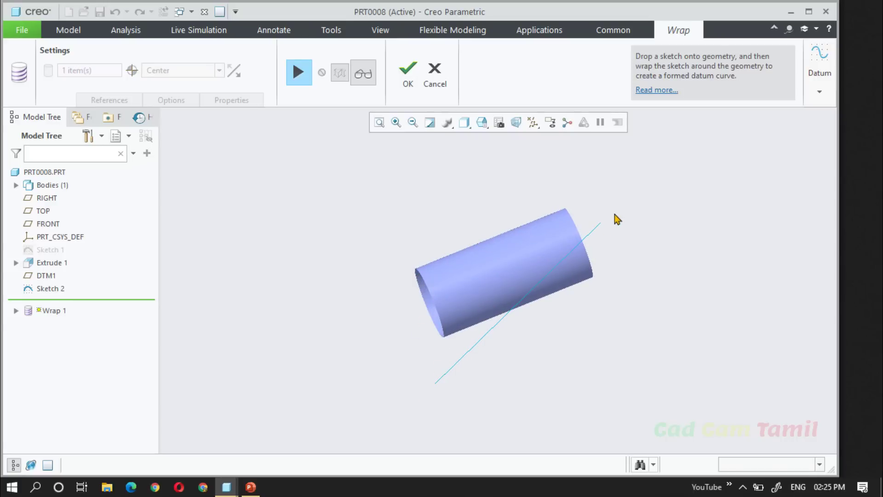
Step: Resume the wrap, enable Trim at boundary, check the curve preview on the cylinder, and accept the feature
click(296, 79)
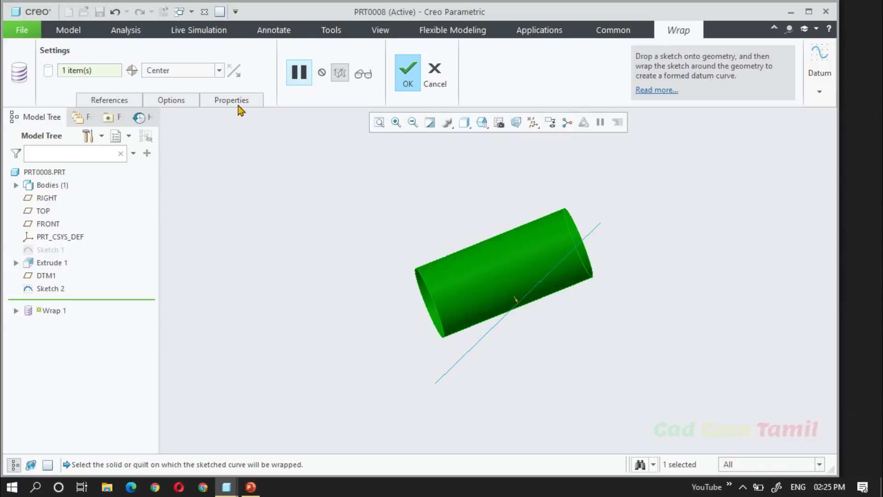
click(173, 101)
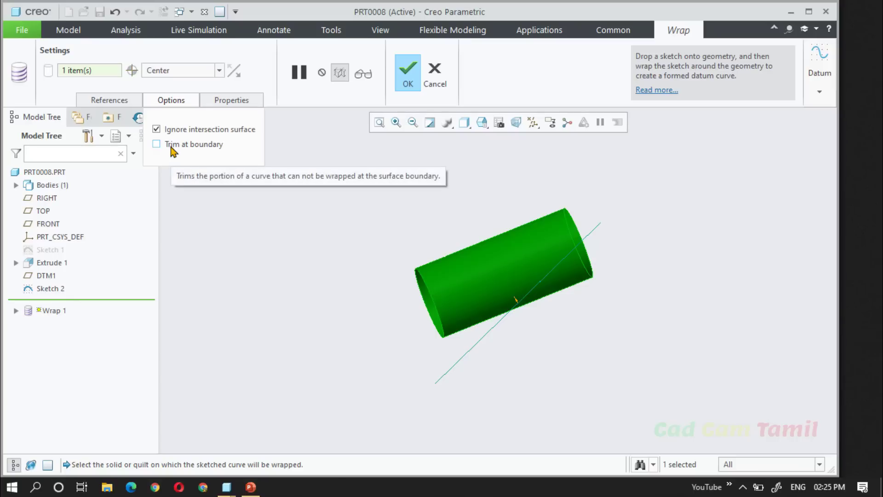
click(171, 146)
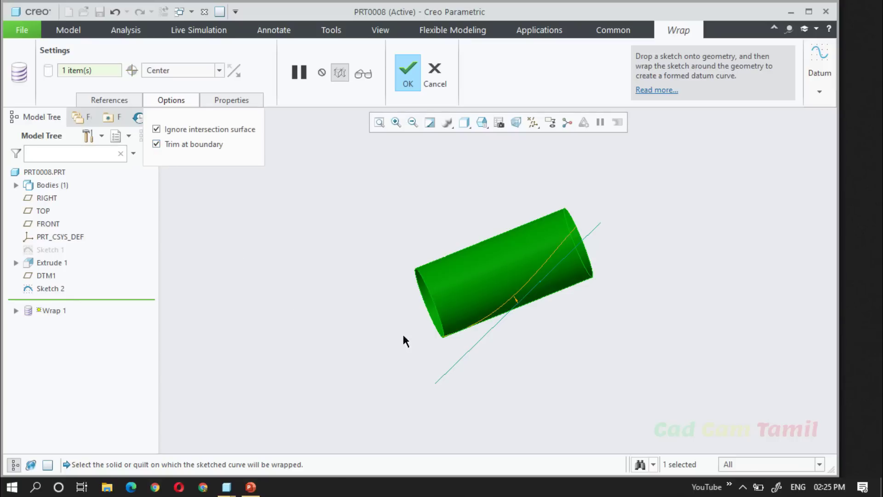
mouse_move(490, 274)
middle_down()
mouse_move(478, 256)
mouse_move(482, 211)
middle_up()
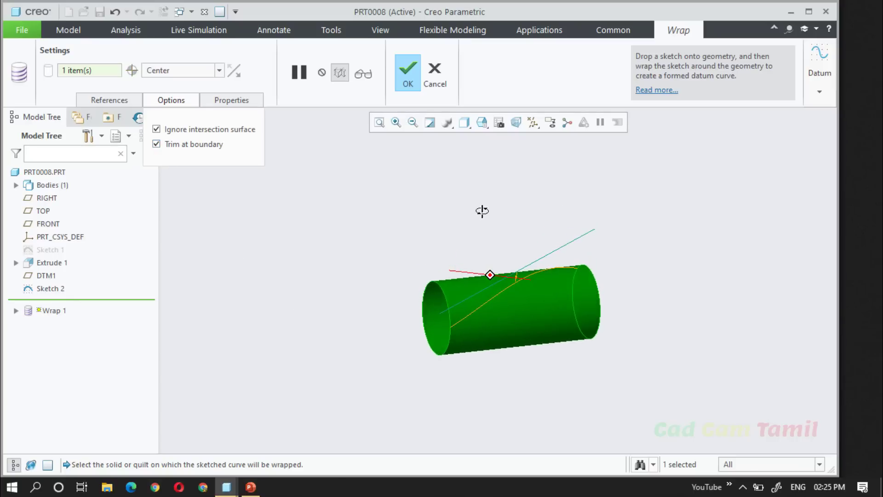
scroll(532, 321, down, 3)
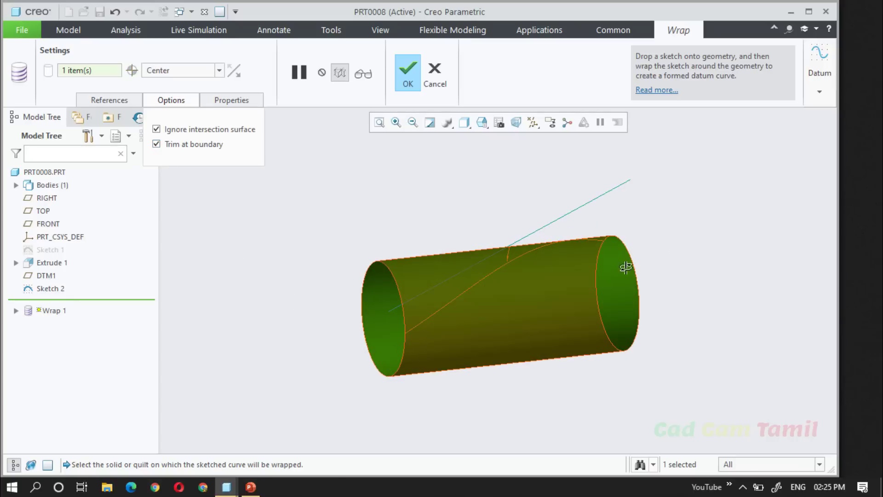
middle_drag(626, 262, 621, 277)
click(399, 75)
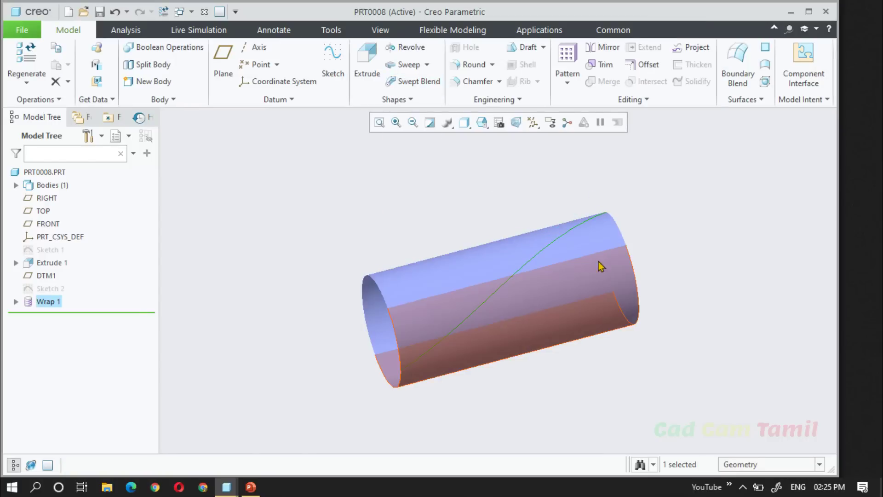
Step: Inspect the wrapped curve's path over the cylindrical surface from several angles
click(730, 271)
mouse_move(641, 266)
middle_down()
mouse_move(650, 298)
mouse_move(634, 272)
middle_up()
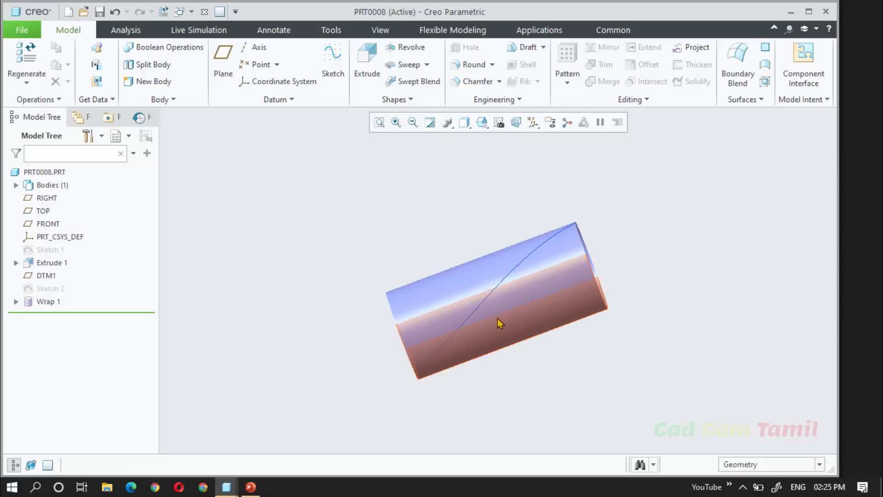
scroll(498, 319, up, 2)
click(487, 278)
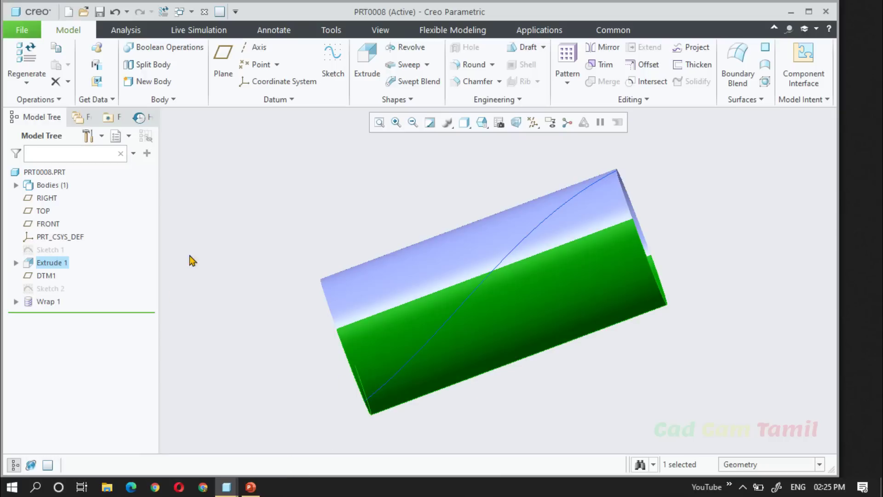
click(254, 351)
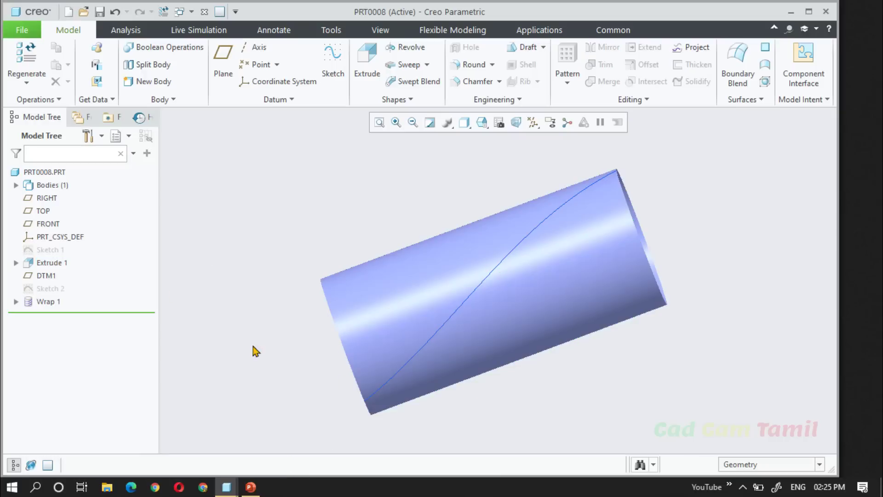
Step: Start an Axis pattern of Wrap 1 and turn on datum axis display
click(51, 289)
click(48, 301)
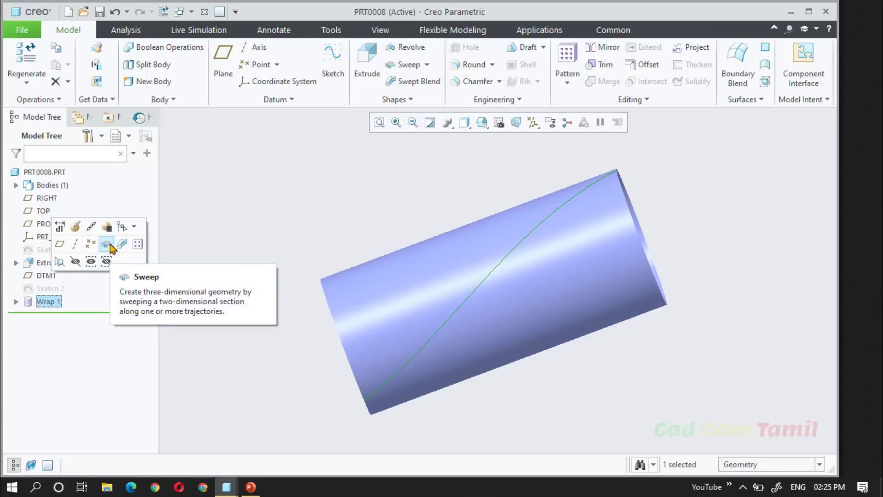
click(134, 249)
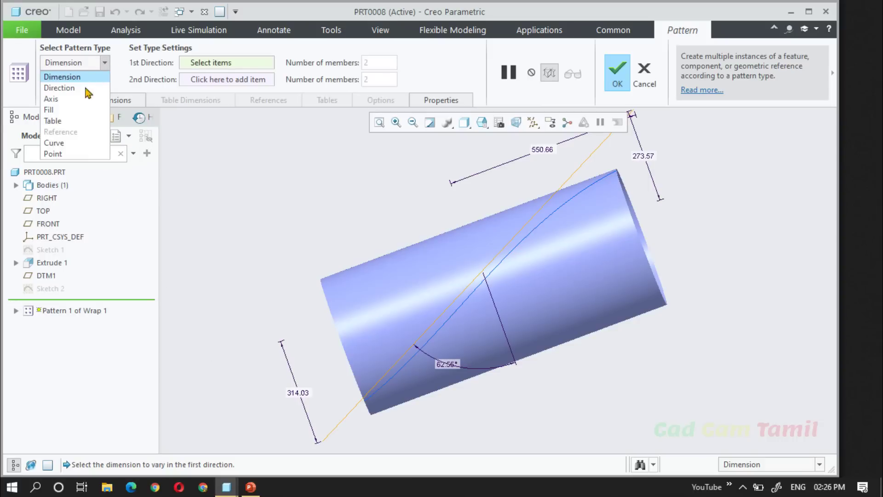
click(51, 99)
middle_drag(291, 233, 423, 305)
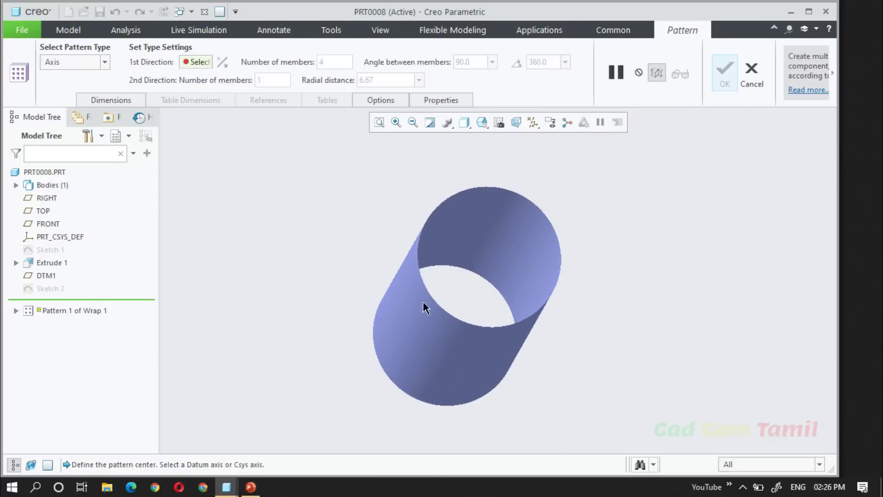
click(529, 125)
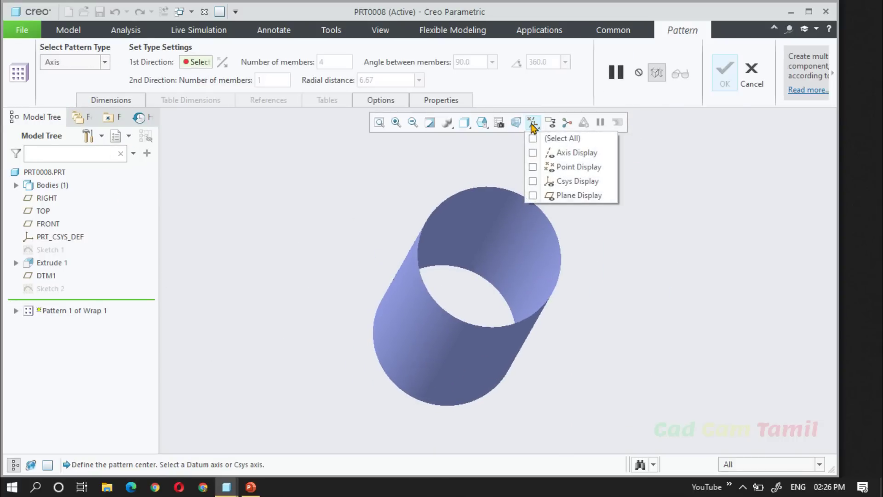
click(547, 156)
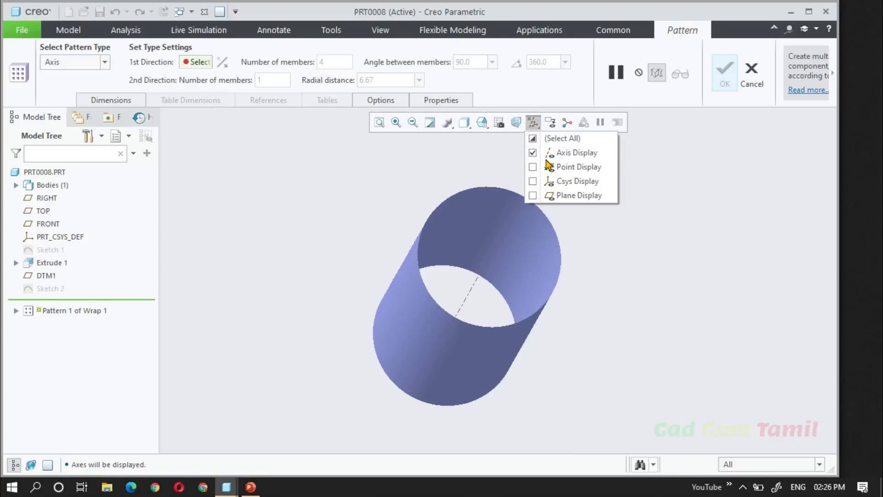
Step: Pattern the wrapped curve around the cylinder's axis with 12 members over 360° and accept the pattern
click(479, 274)
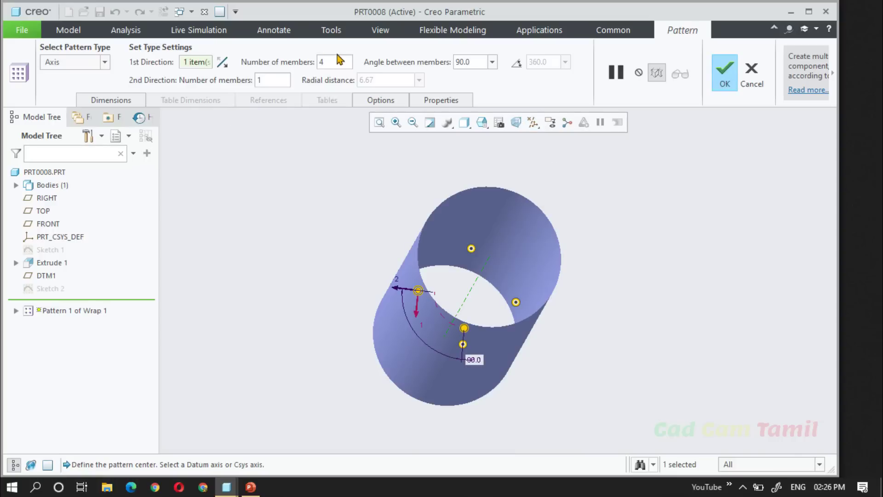
drag(329, 64, 294, 65)
text(12)
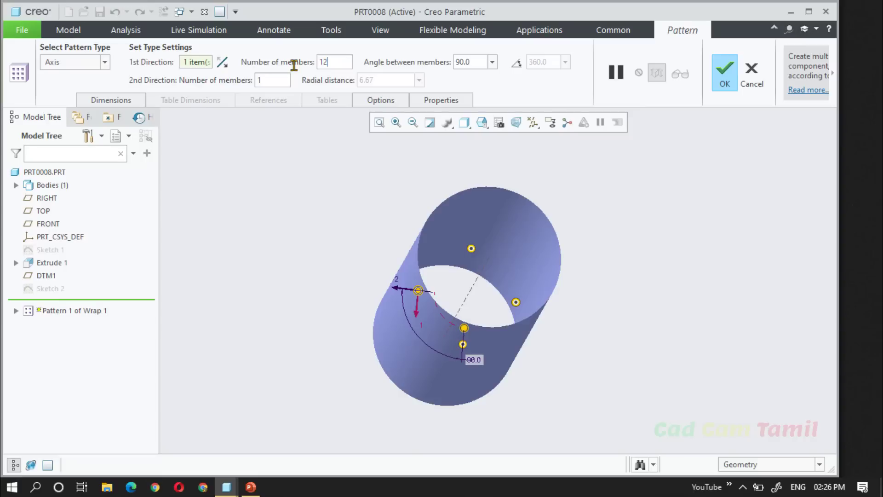
click(517, 63)
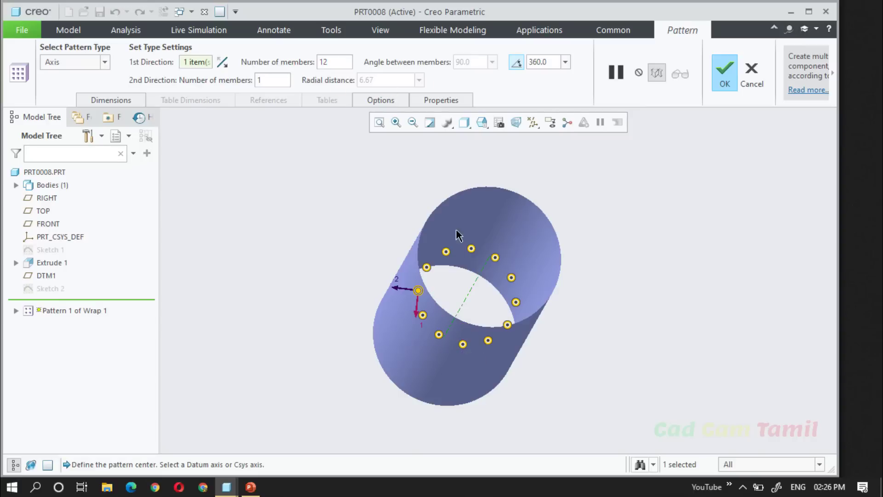
click(725, 70)
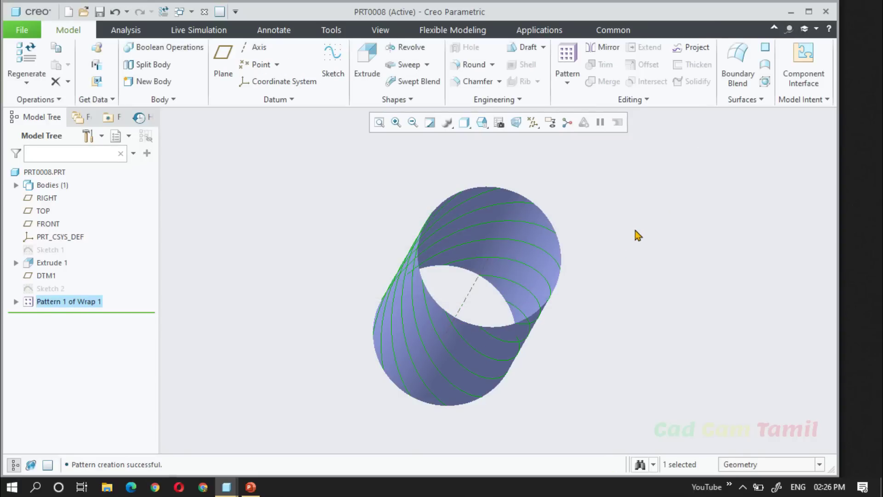
Step: Inspect the patterned curves around the cylinder and undo the pattern
mouse_move(558, 292)
middle_down()
mouse_move(591, 319)
mouse_move(591, 357)
mouse_move(575, 396)
mouse_move(550, 413)
mouse_move(487, 351)
mouse_move(581, 373)
mouse_move(611, 434)
middle_up()
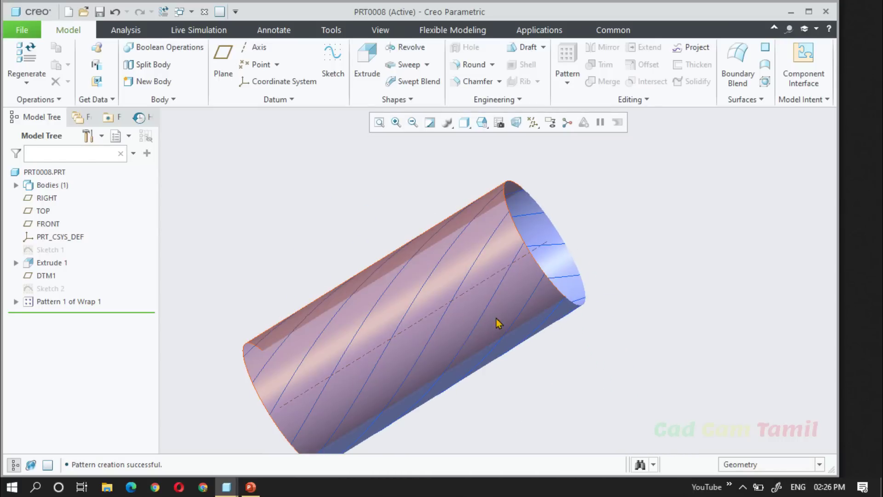
middle_drag(523, 318, 510, 384)
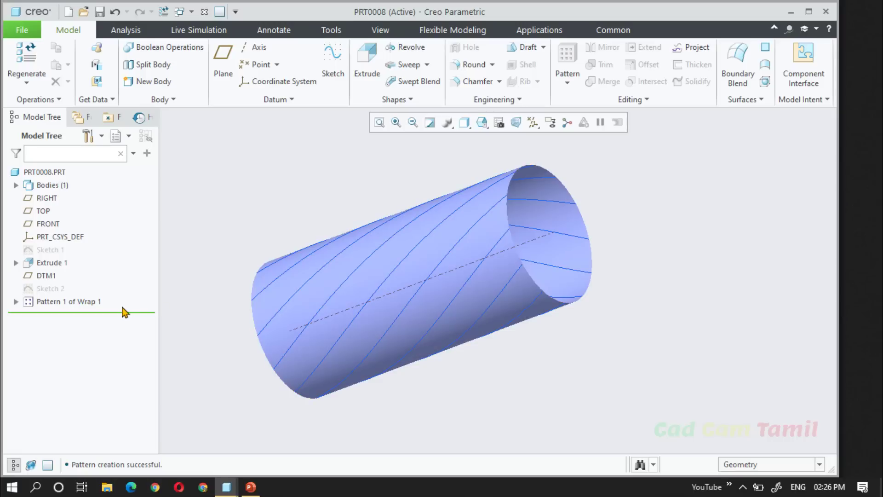
key(ctrl+z)
Step: Start a surface Sweep along the Wrap 1 curve and open its section sketch
click(44, 306)
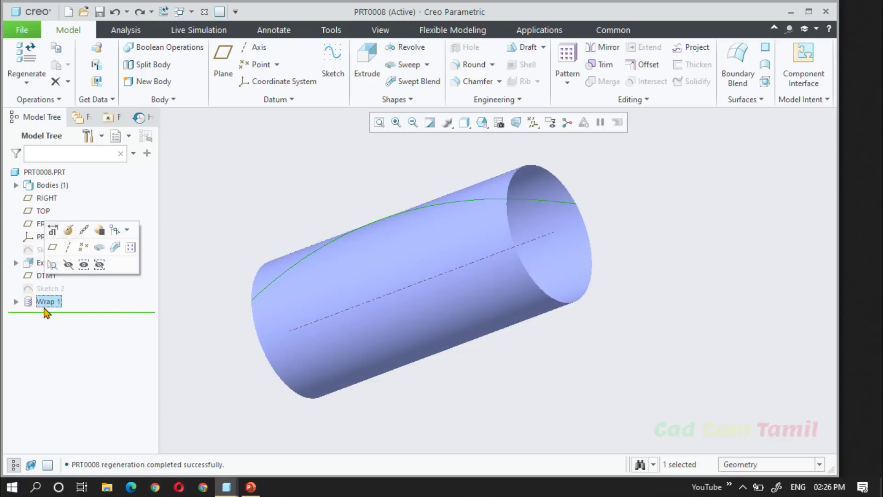
click(99, 248)
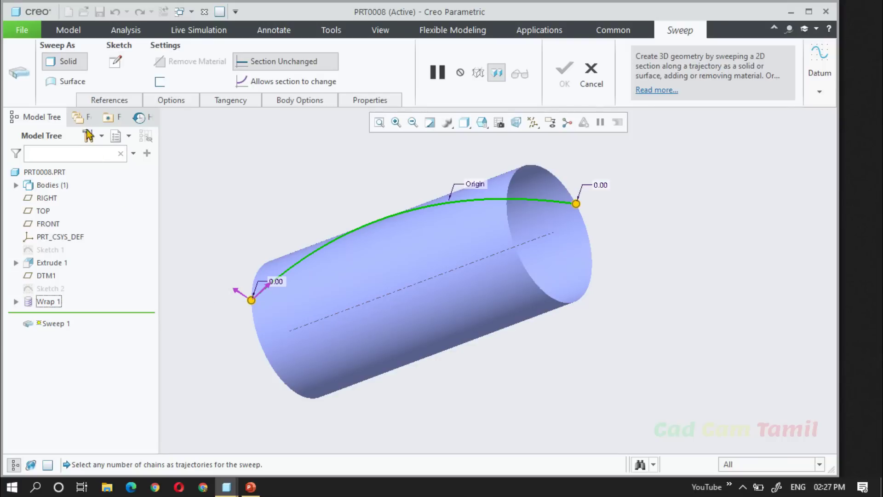
click(72, 83)
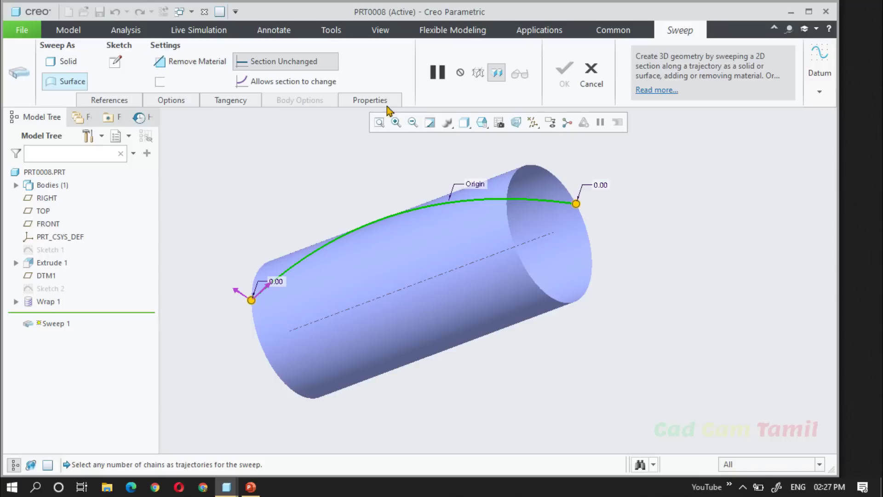
click(116, 61)
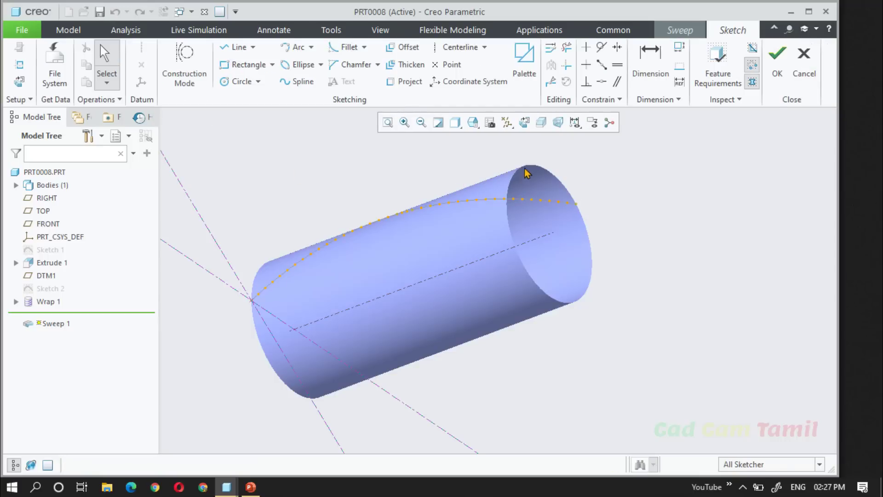
Step: Sketch a circle about 21 in diameter centred on the start of the wrapped curve and accept the sweep section
click(524, 123)
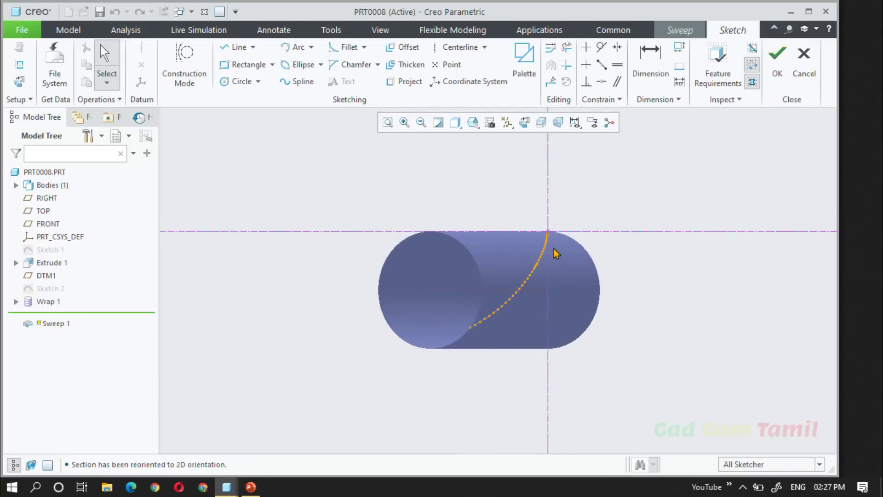
scroll(554, 239, down, 4)
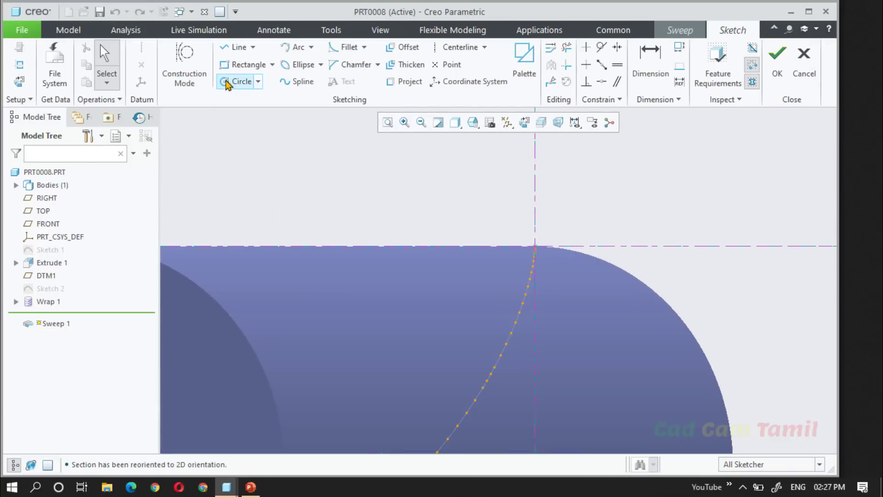
click(225, 83)
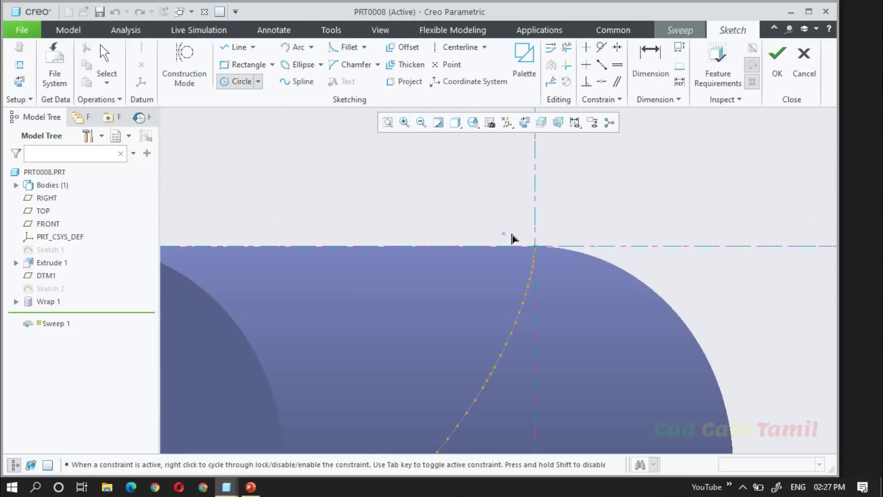
click(535, 246)
click(543, 239)
middle_click(616, 209)
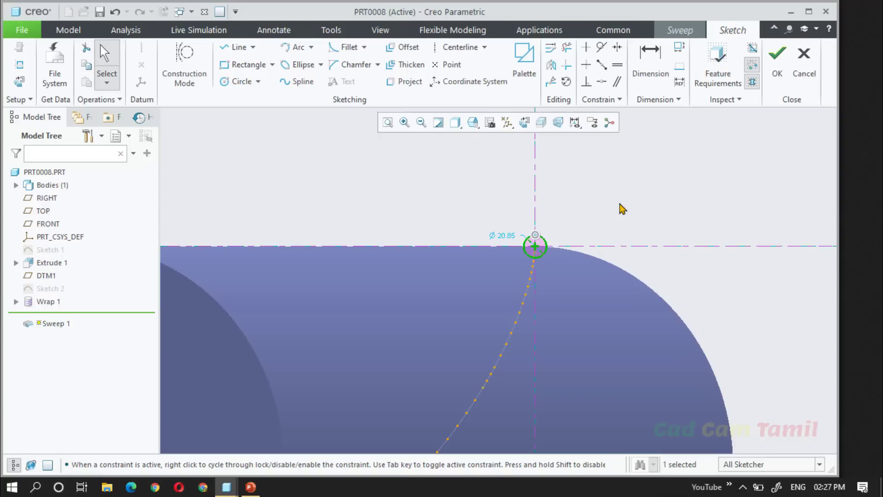
click(779, 68)
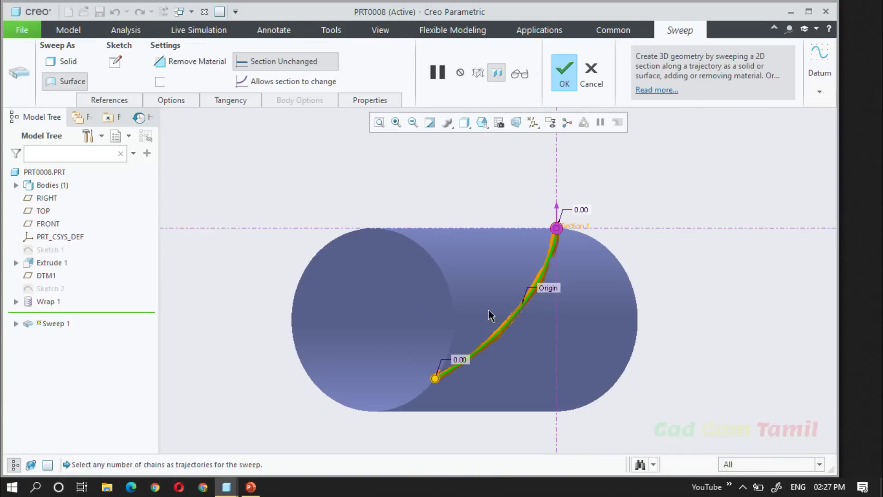
middle_drag(422, 227, 437, 222)
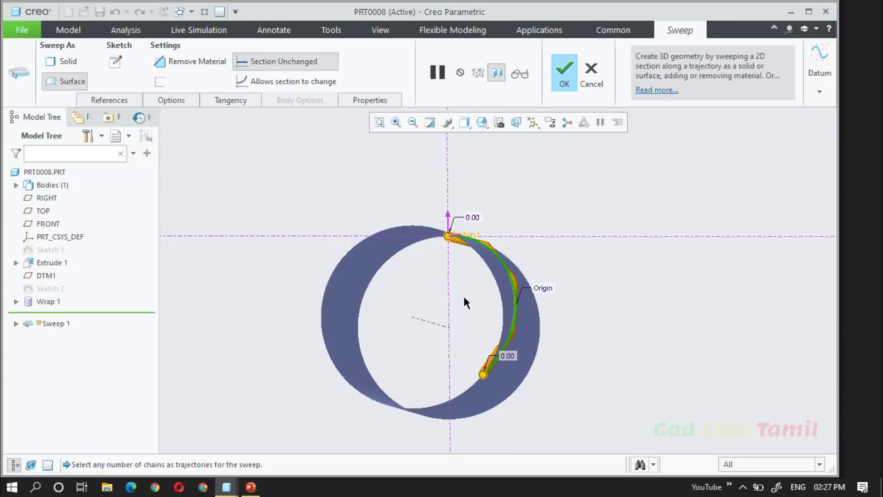
click(191, 63)
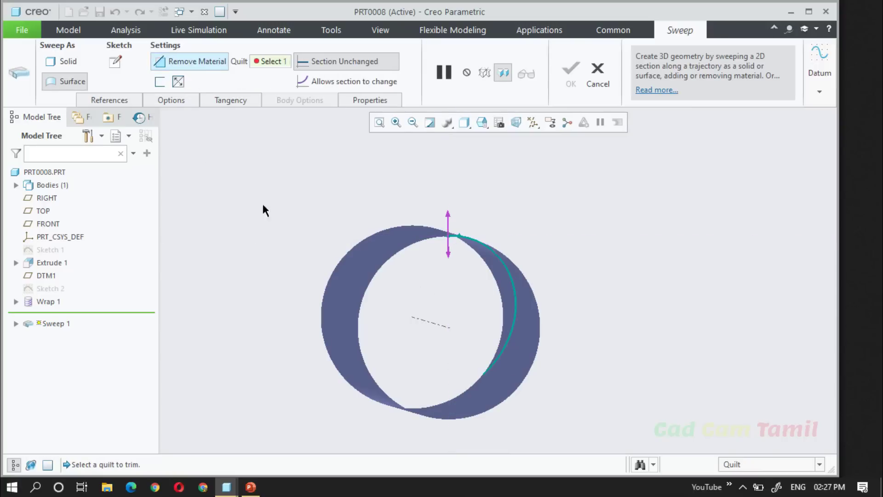
mouse_move(261, 203)
middle_down()
mouse_move(305, 258)
mouse_move(286, 229)
middle_up()
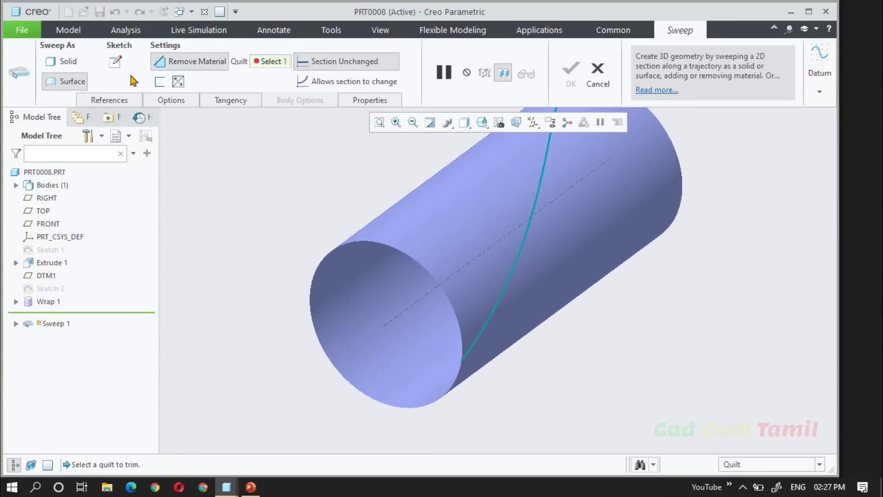
click(191, 61)
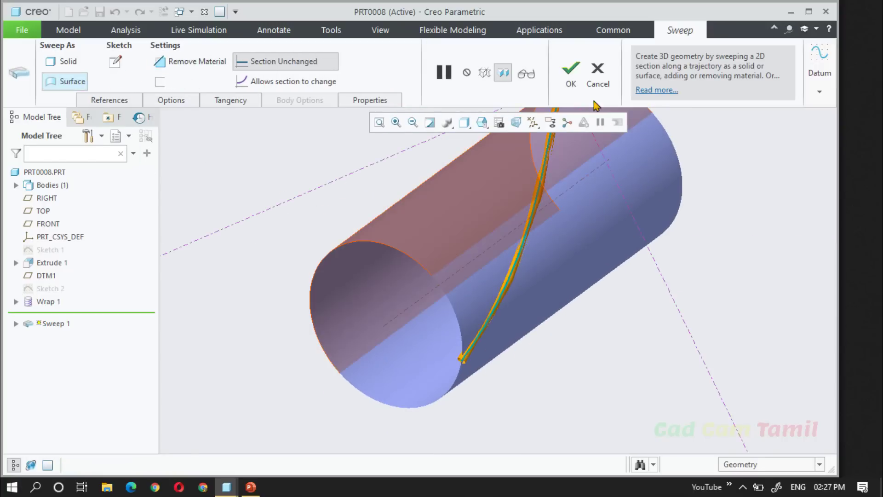
Step: Accept the surface sweep with the circular section along the wrapped curve and check it on the cylinder
click(571, 74)
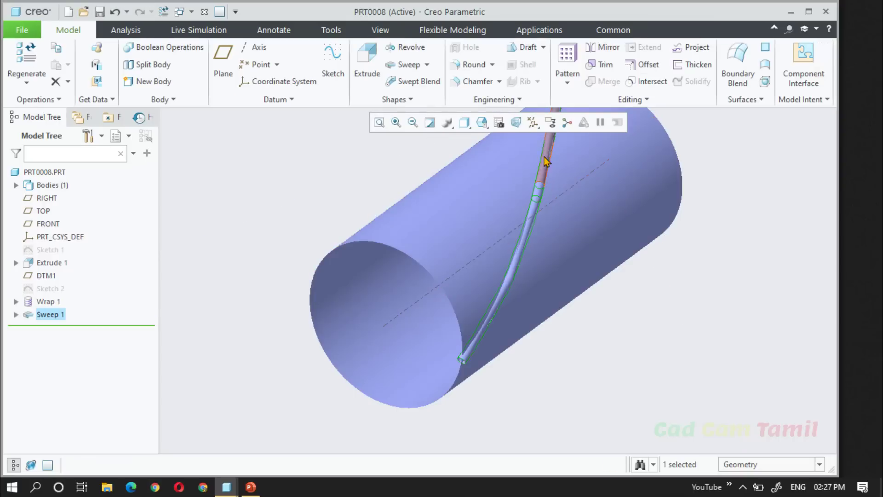
middle_drag(643, 285, 688, 264)
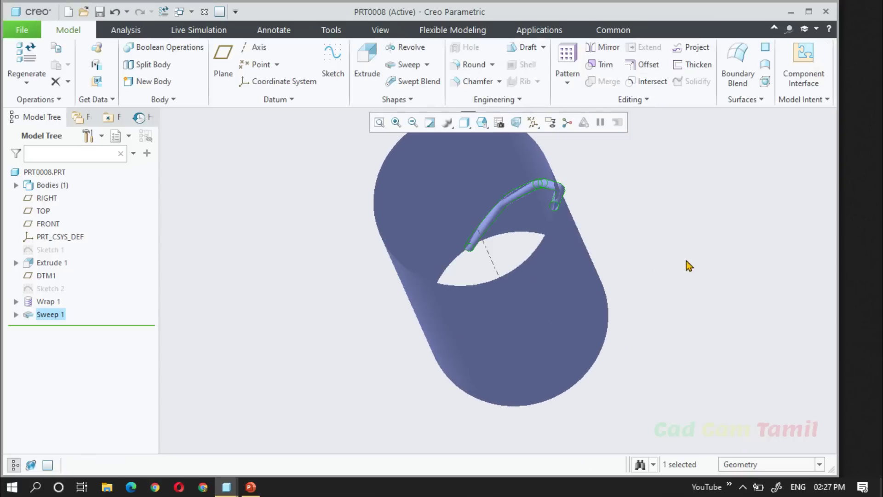
scroll(570, 208, down, 5)
scroll(561, 208, up, 5)
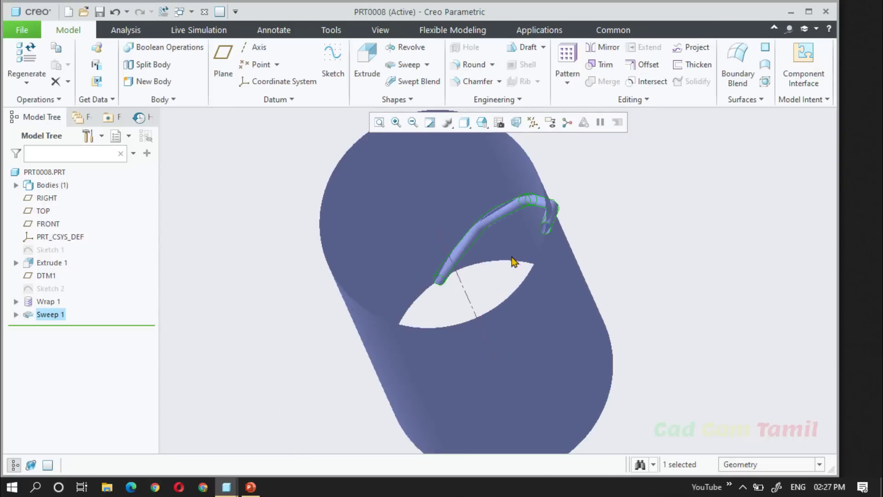
scroll(513, 260, up, 1)
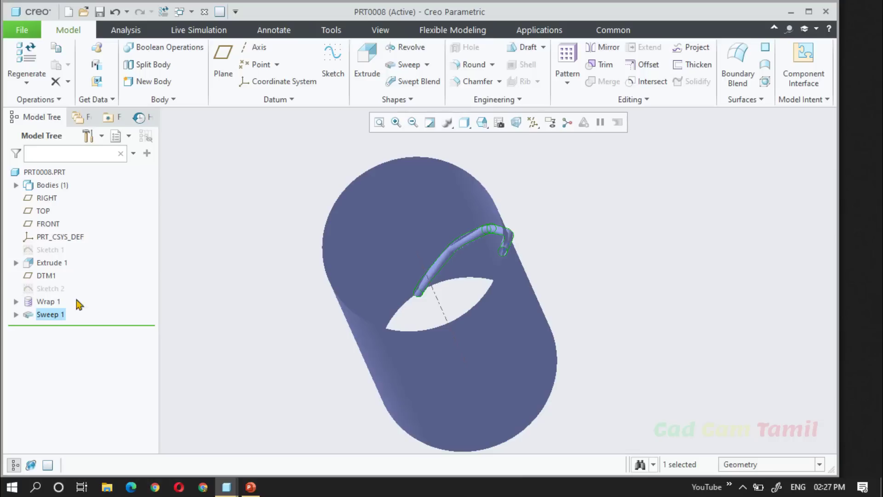
Step: Create an Axis pattern of the swept surface around the cylinder's axis with 10 members over 360°
click(567, 64)
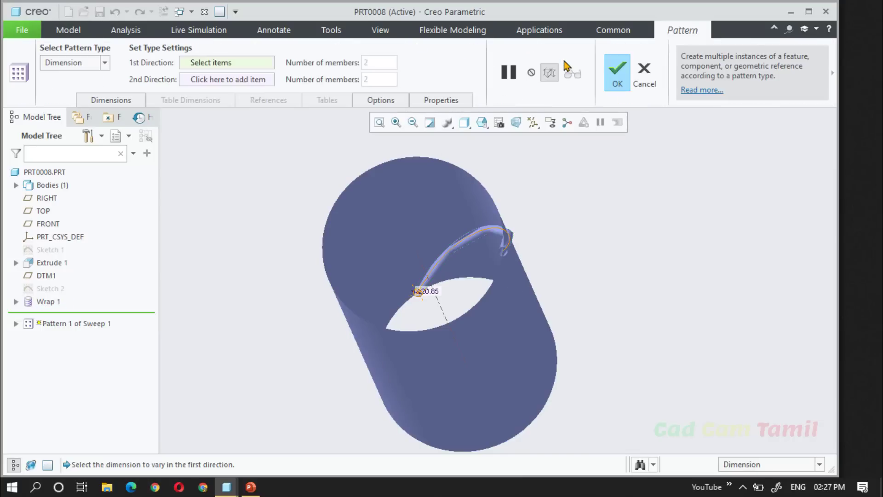
click(105, 63)
click(81, 98)
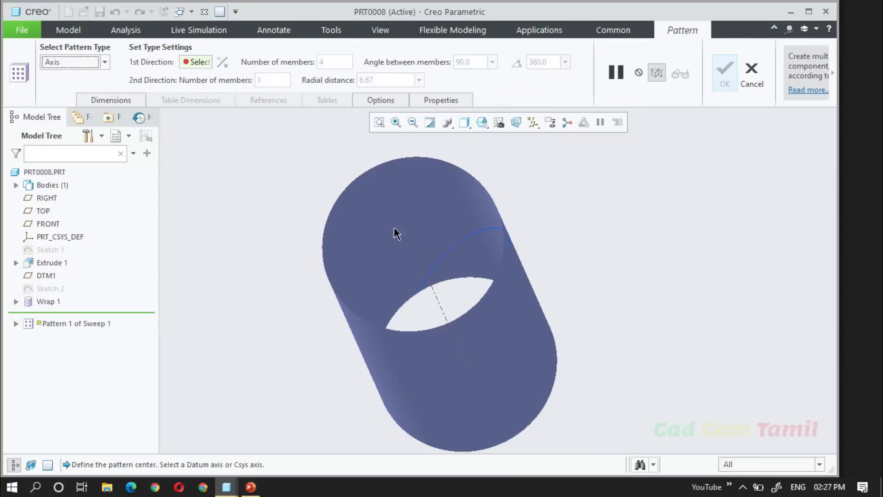
click(432, 290)
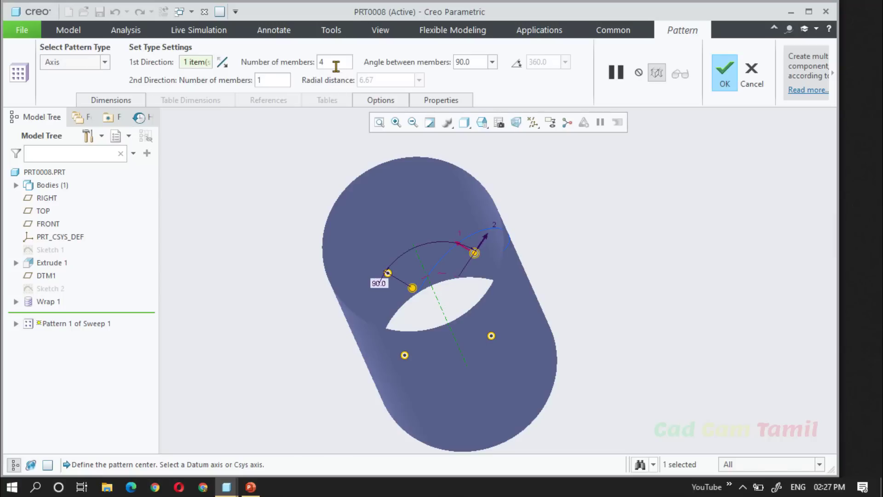
text(1)
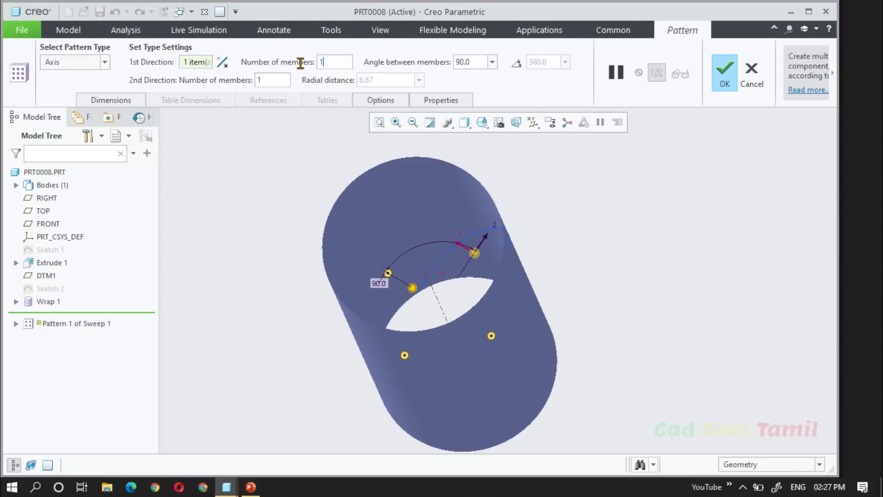
text(0)
click(516, 63)
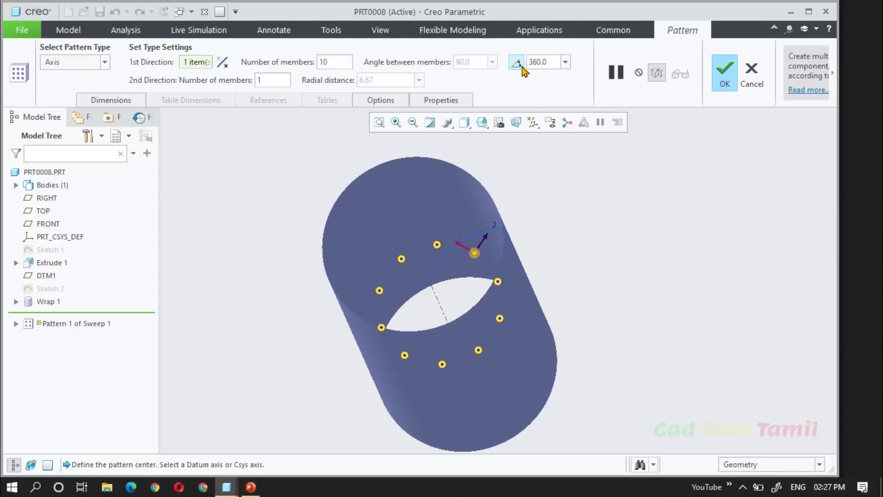
click(725, 74)
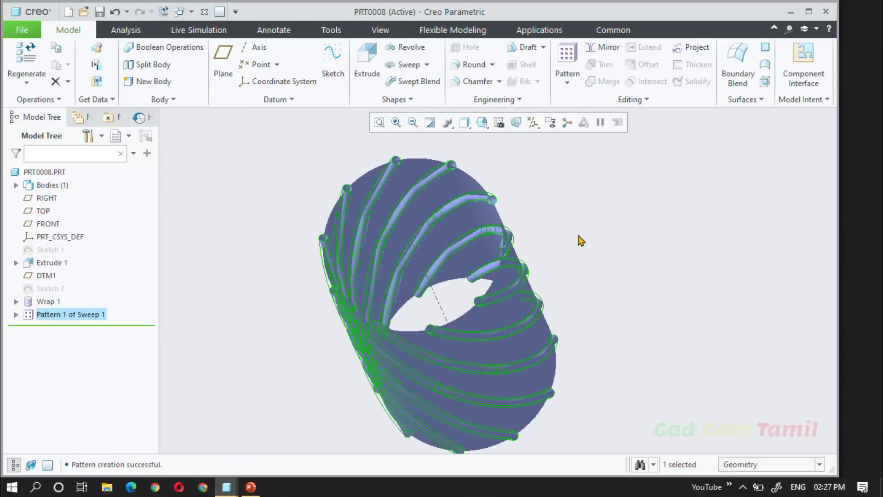
middle_drag(585, 224, 531, 268)
click(266, 312)
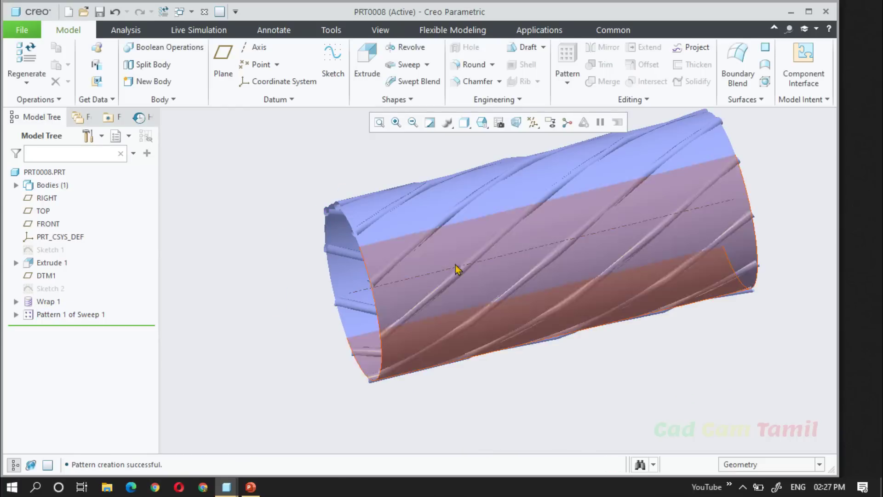
middle_drag(461, 255, 544, 322)
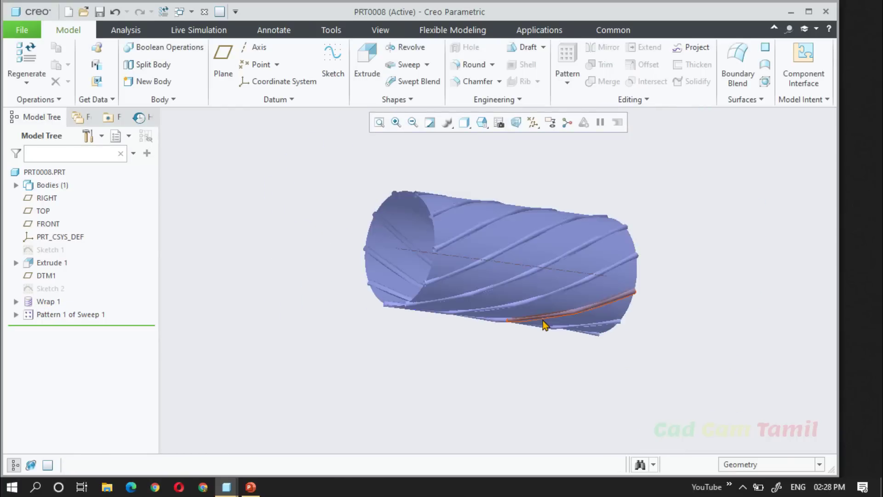